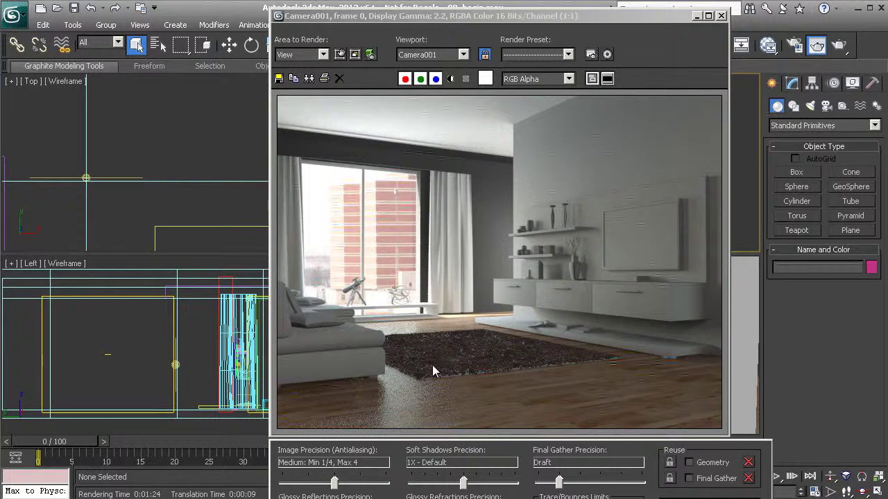
- Render the Camera001 view to check the room, then close the rendered frame window
key("shift+q")
left_click_drag(637, 17, 596, 29)
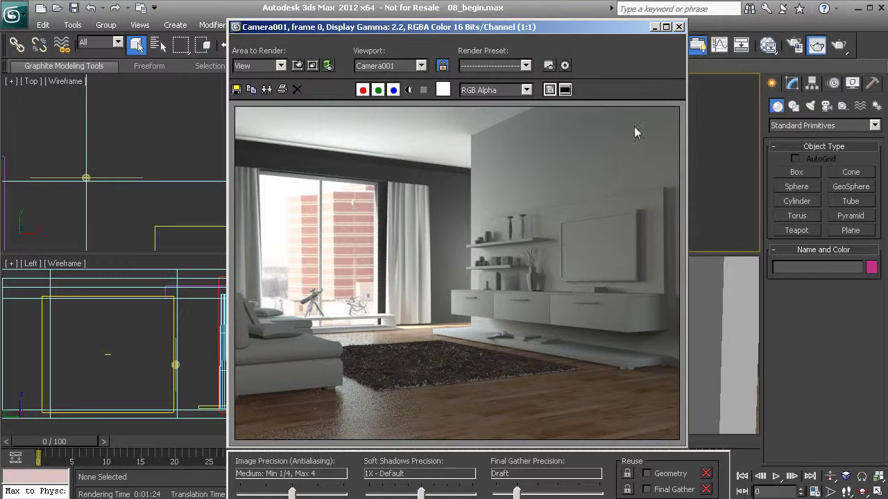
left_click(679, 26)
- Select the entertainment center back panel behind the television in the Perspective view
middle_click_drag(581, 341, 551, 360, "alt")
scroll(550, 359, "up", 2)
scroll(549, 364, "up", 2)
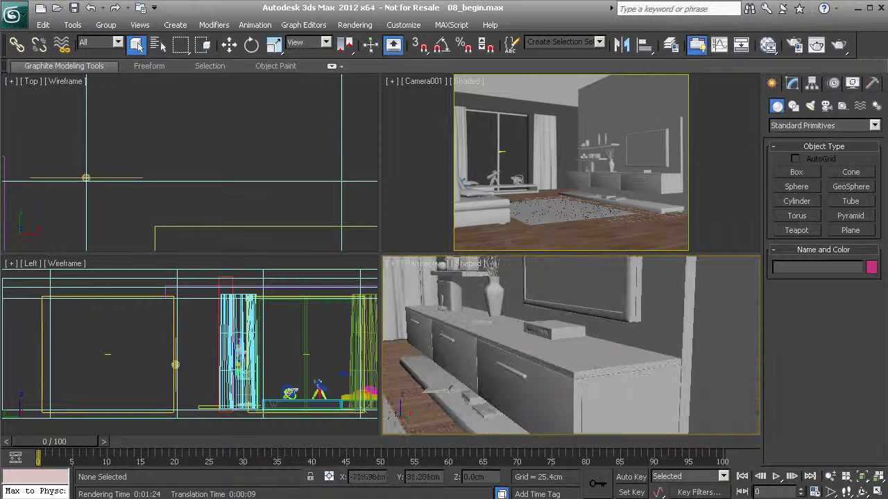
scroll(548, 370, "up", 2)
middle_click_drag(536, 368, 528, 424)
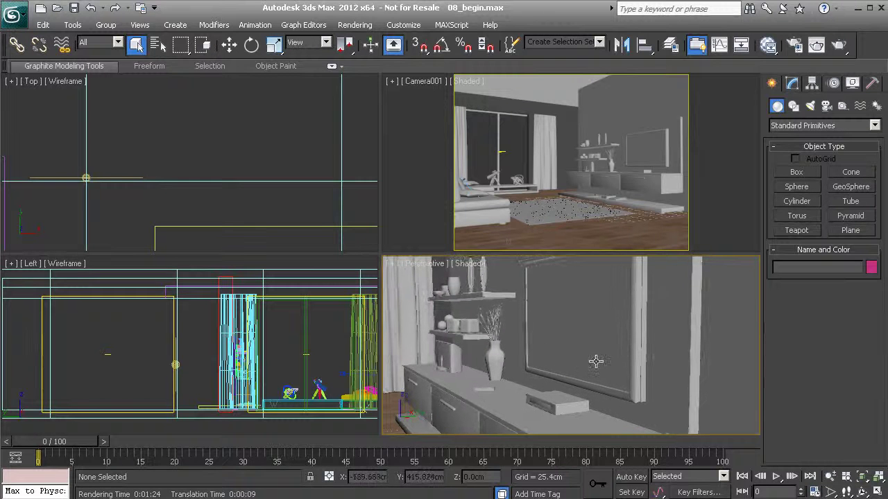
left_click(690, 303)
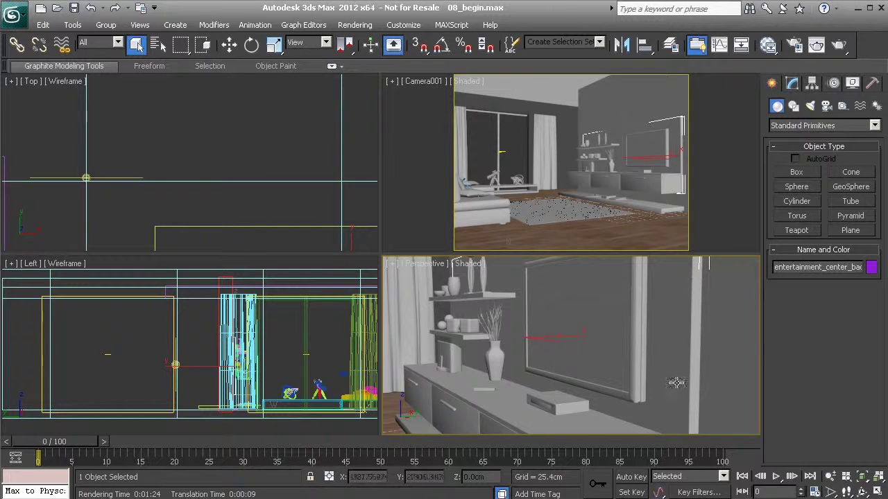
- Create a new mental ray Arch & Design material in the Slate Material Editor
key("m")
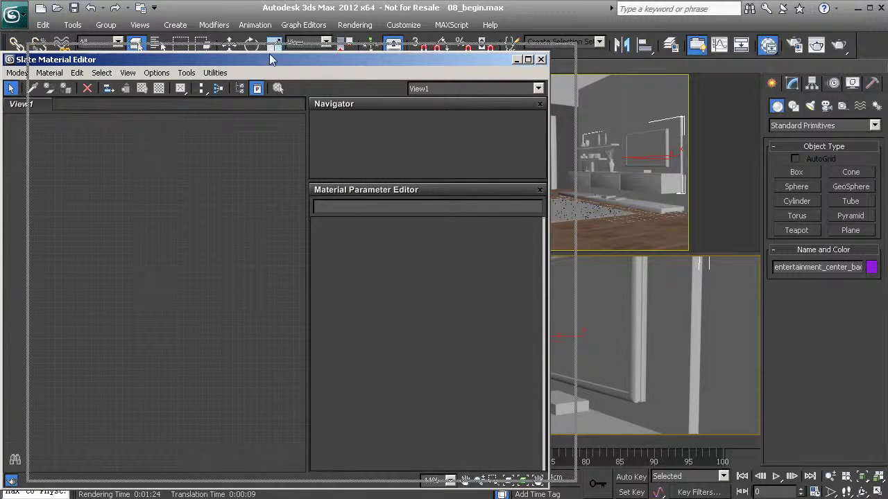
left_click_drag(208, 59, 237, 49)
right_click(310, 154)
mouse_move(333, 155)
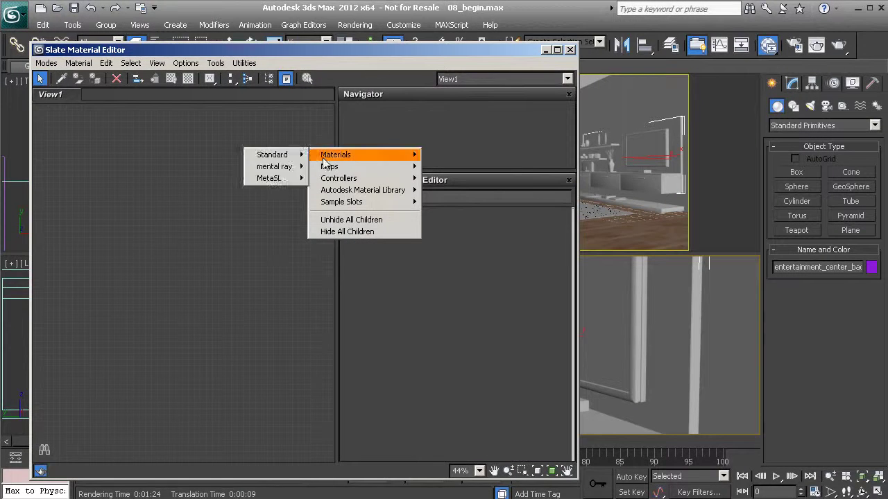
mouse_move(274, 166)
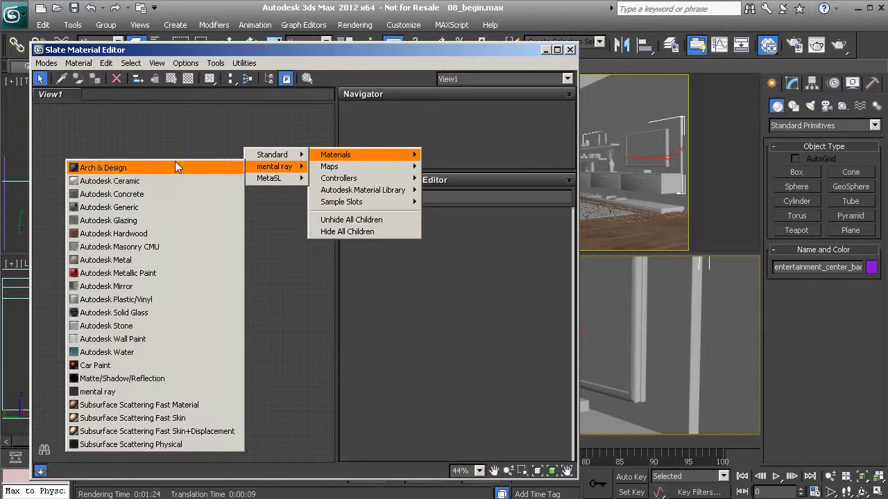
left_click(174, 166)
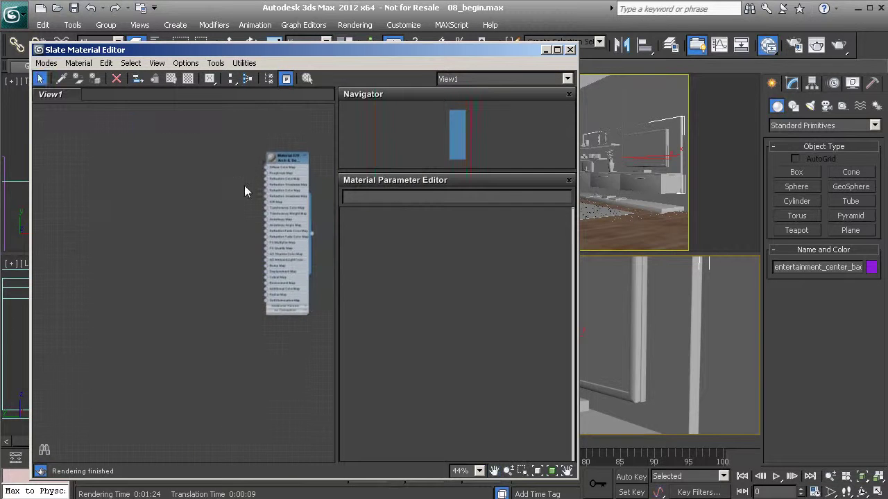
scroll(244, 186, "up", 5)
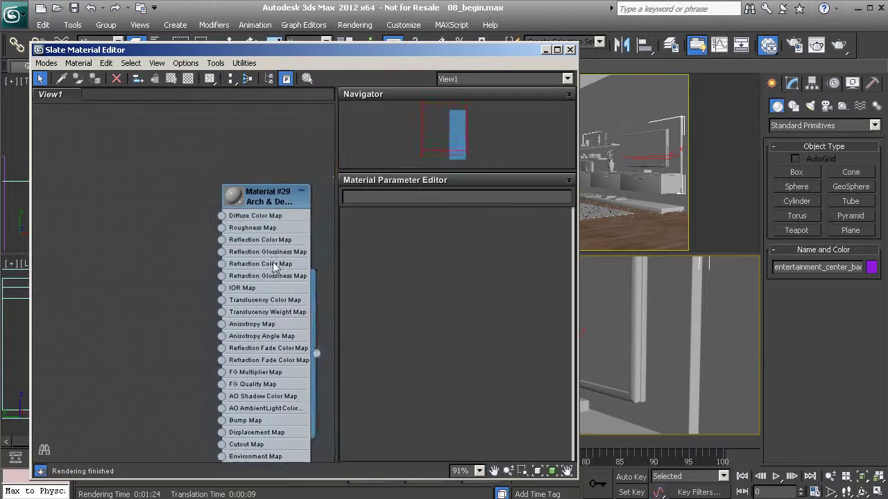
scroll(257, 251, "up", 2)
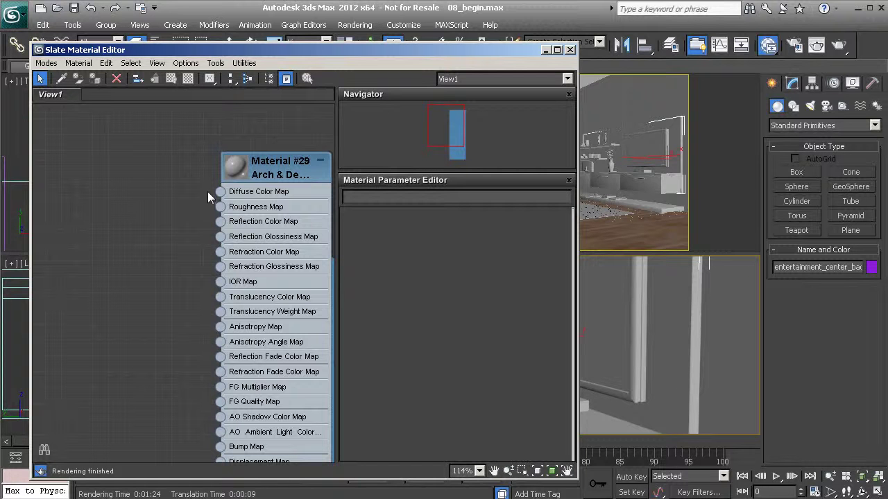
- Connect a standard Dent map to the material's Diffuse Color Map and enlarge the map node's preview
left_click_drag(221, 194, 162, 208)
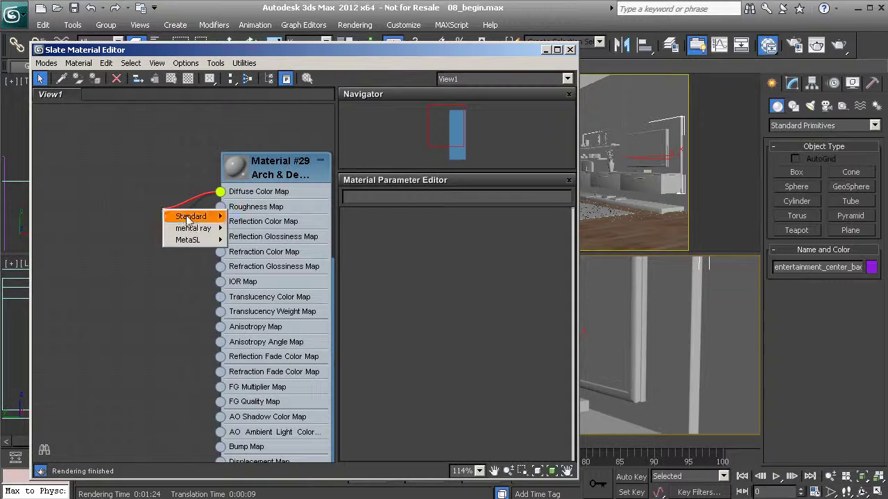
mouse_move(188, 218)
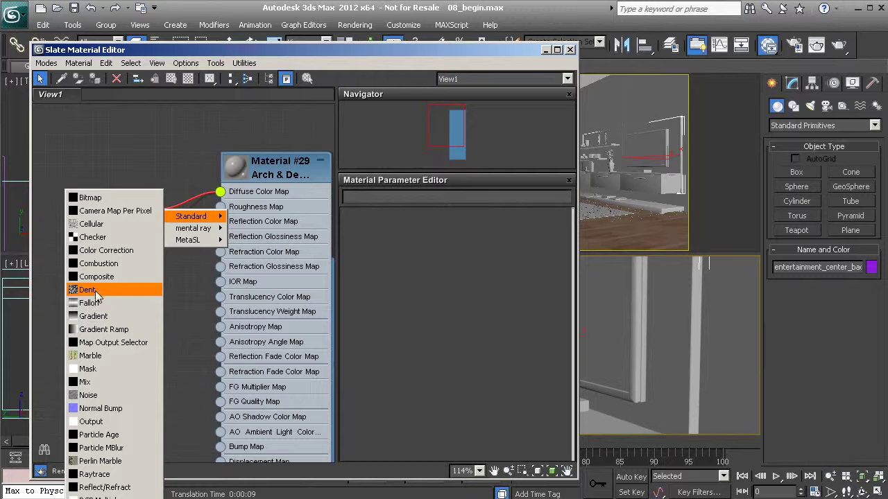
left_click(93, 291)
left_click_drag(141, 217, 111, 217)
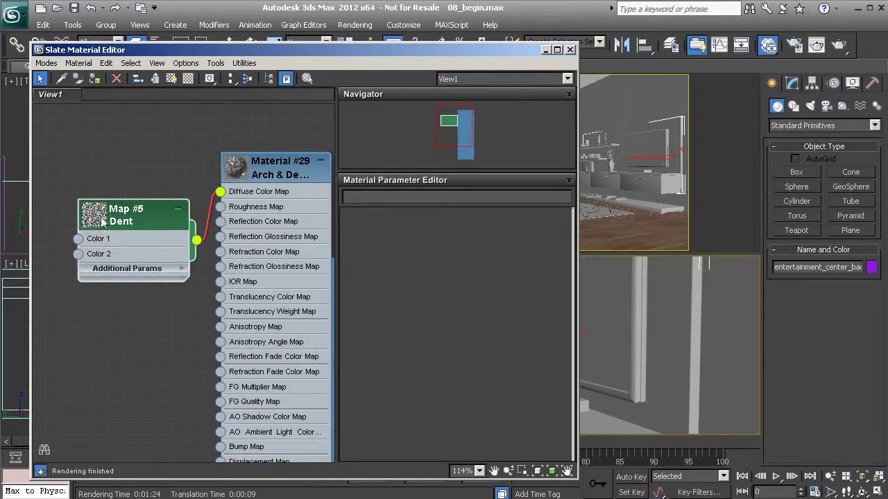
double_click(97, 215)
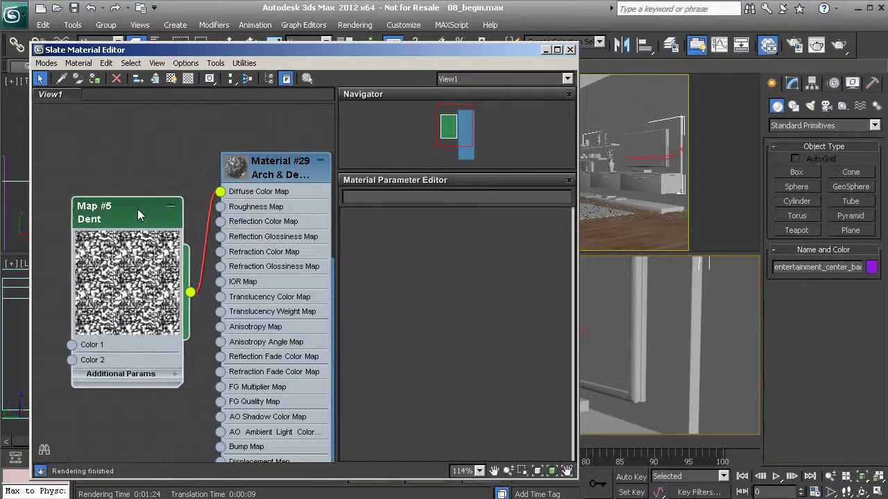
scroll(139, 209, "up", 4)
scroll(236, 294, "up", 2)
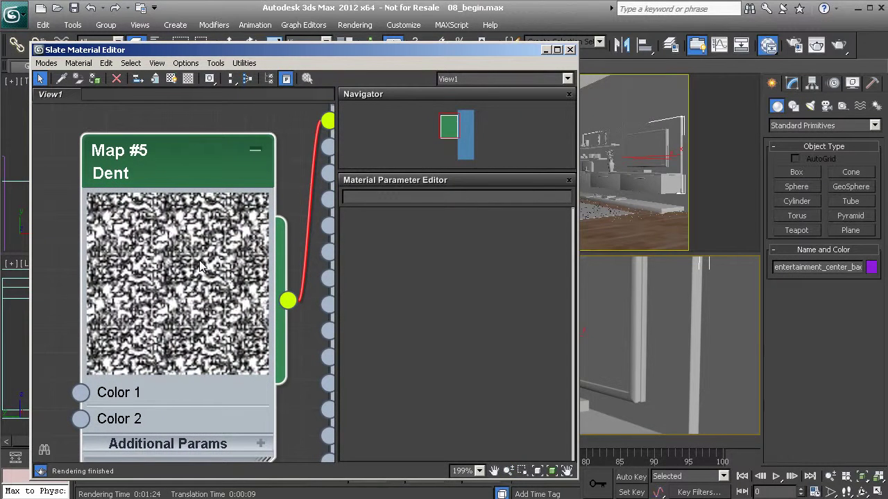
- Set the Dent map's iterations to 4 and its strength to 82.4
double_click(199, 174)
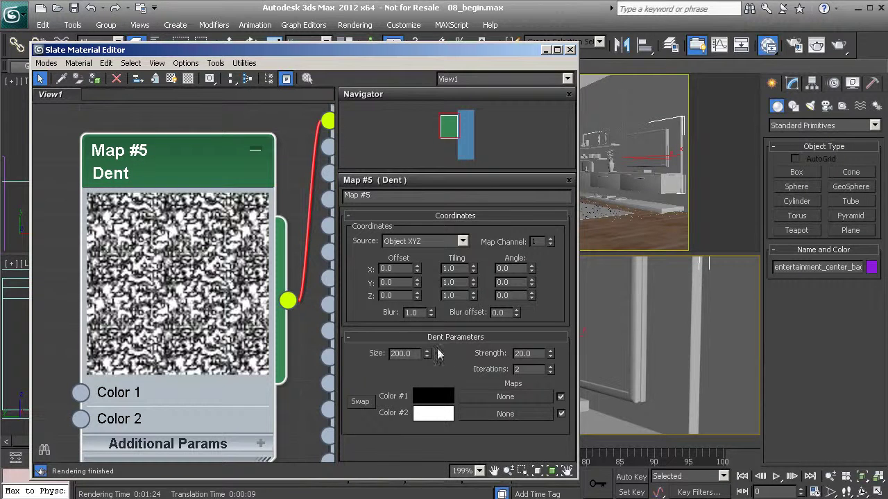
left_click(550, 367)
left_click(550, 367)
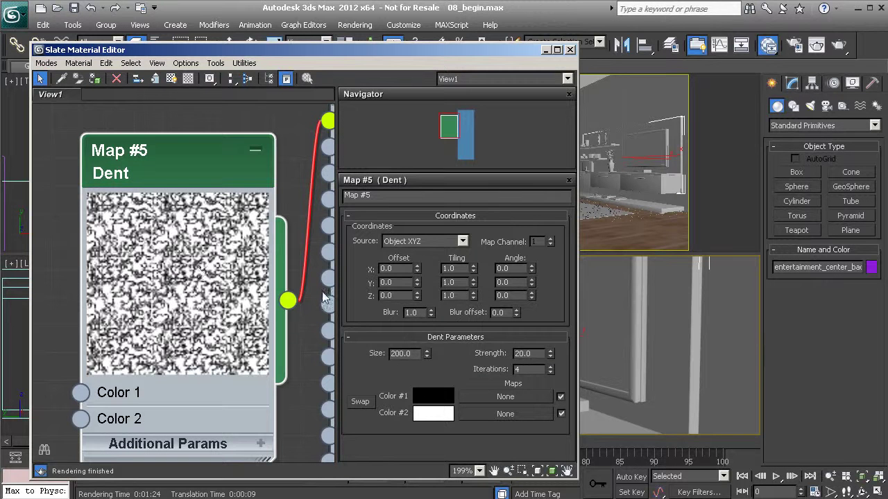
left_click_drag(550, 353, 526, 4)
left_click_drag(396, 346, 527, 353)
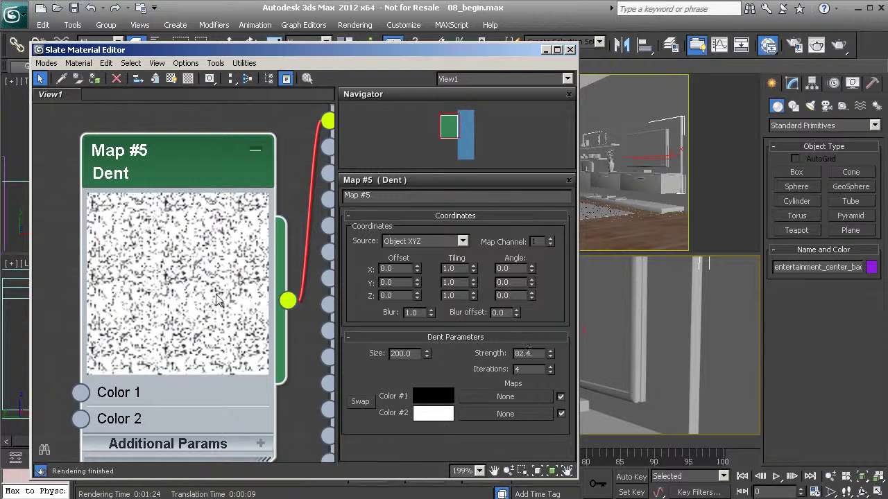
- Set the Dent map's Color #2 to a warm light gray with hue 12, saturation 16 and value 209
left_click(429, 418)
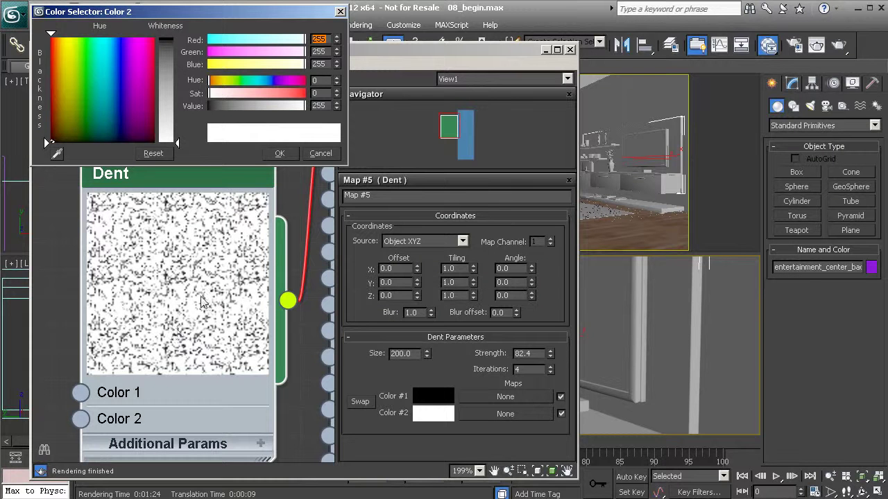
left_click_drag(209, 93, 212, 80)
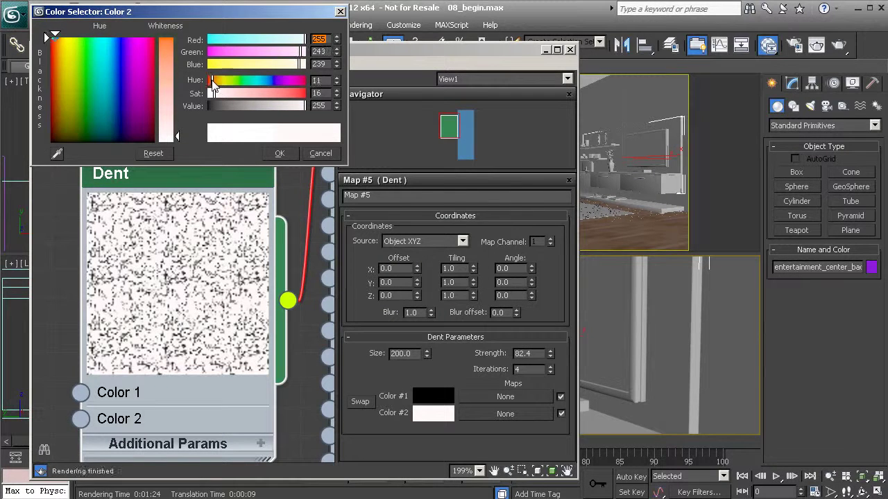
left_click_drag(303, 106, 271, 111)
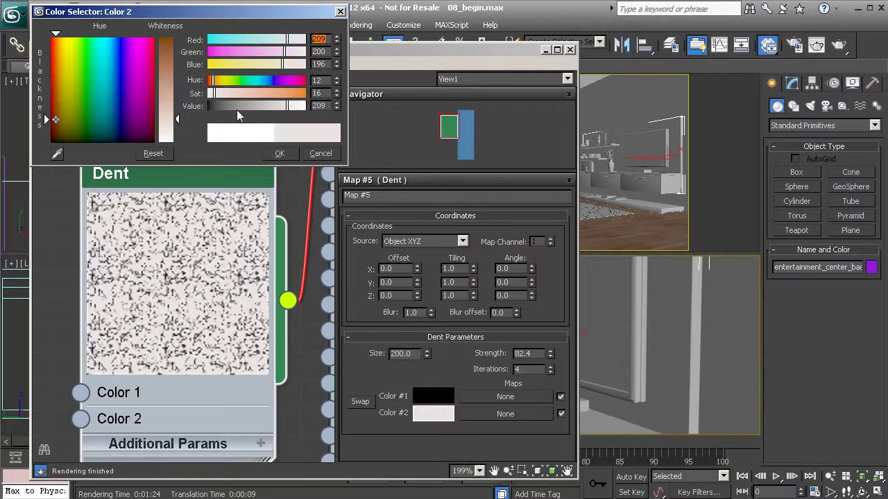
left_click(279, 153)
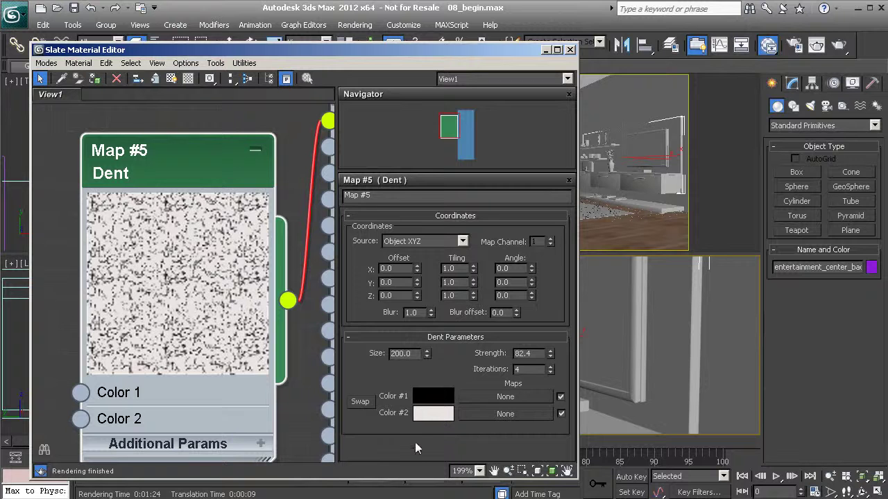
- Sample Color #2 into the Dent map's Color #1 and darken it to a value of about 157
left_click(435, 402)
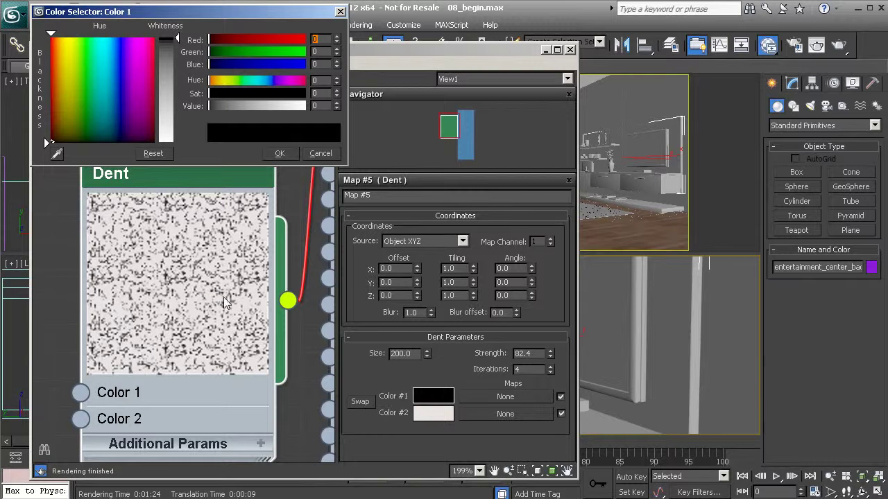
left_click(57, 154)
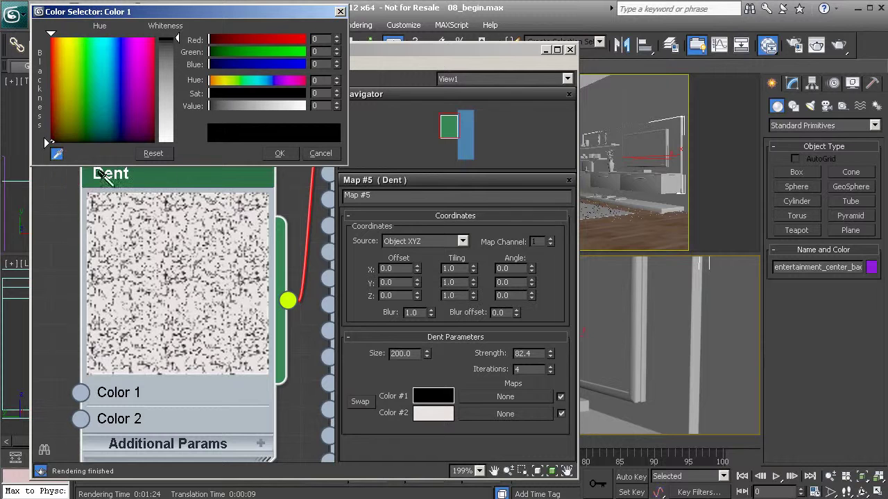
left_click(417, 409)
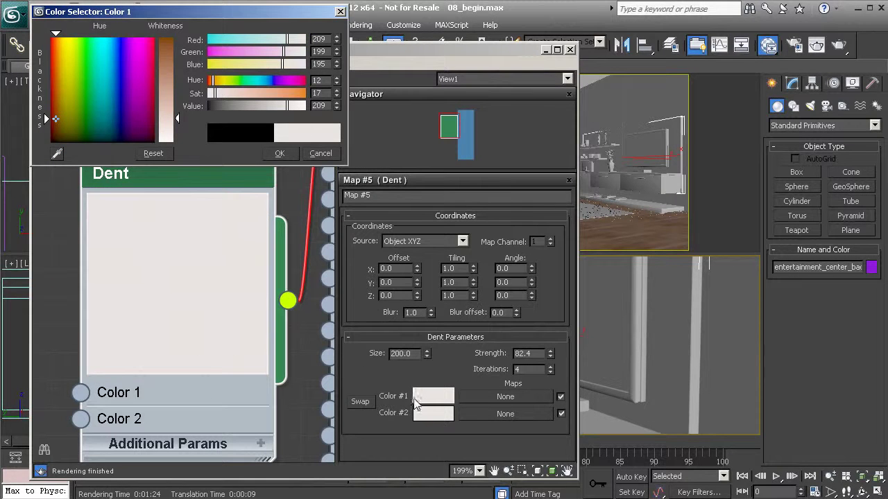
left_click_drag(287, 105, 273, 108)
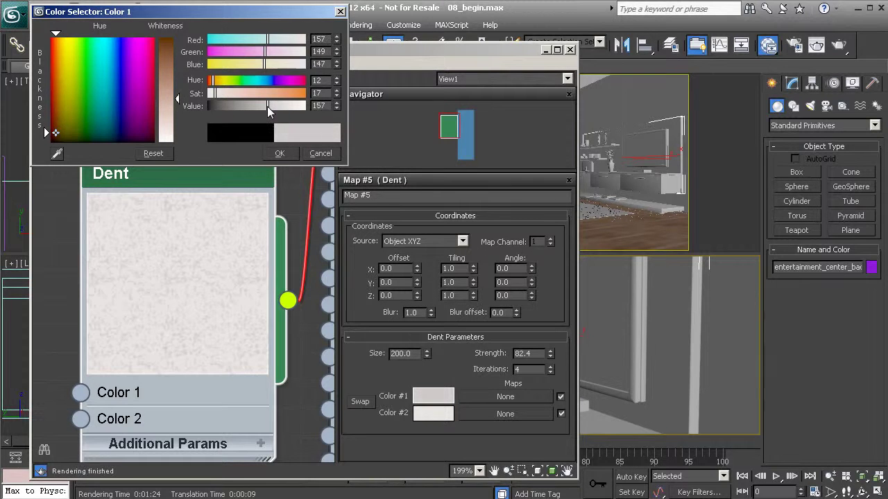
left_click(283, 153)
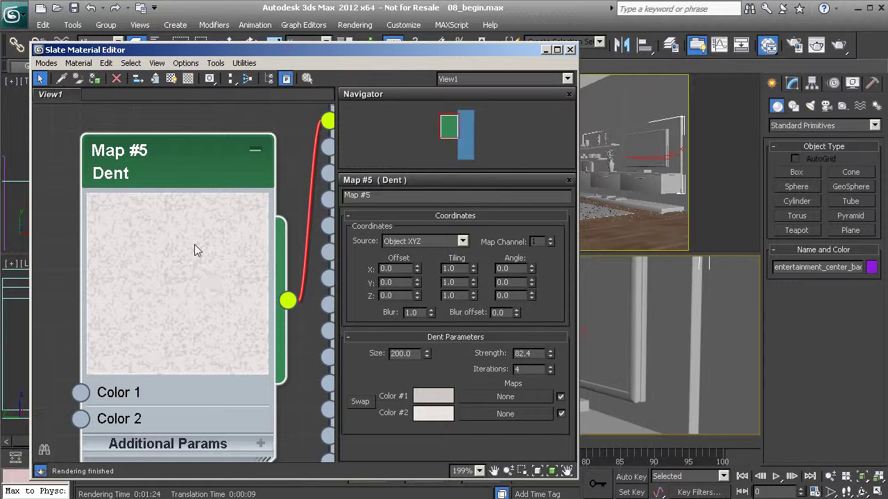
- Assign the Arch & Design material to the entertainment center back panel in the Perspective view
middle_click_drag(252, 226, 143, 335)
middle_click_drag(202, 244, 140, 266)
middle_click_drag(238, 253, 144, 253)
middle_click_drag(289, 401, 292, 269)
left_click_drag(276, 423, 680, 322)
middle_click_drag(267, 144, 282, 257)
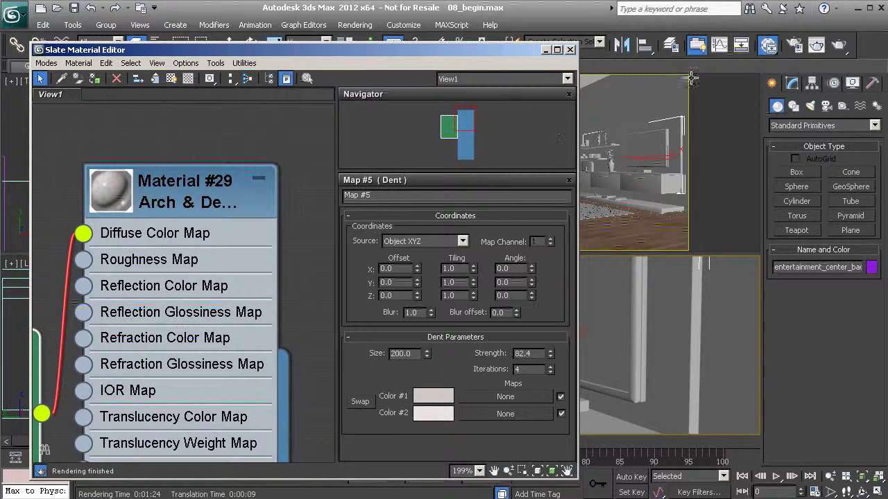
- Set the render output size to HDTV (video) at 1280x720 and move the reopened rendered frame window over the material editor
left_click(584, 20)
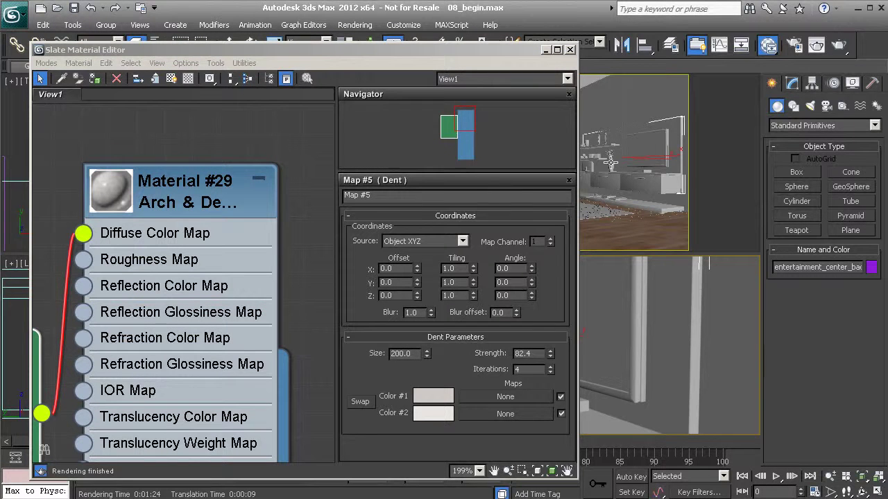
left_click(817, 46)
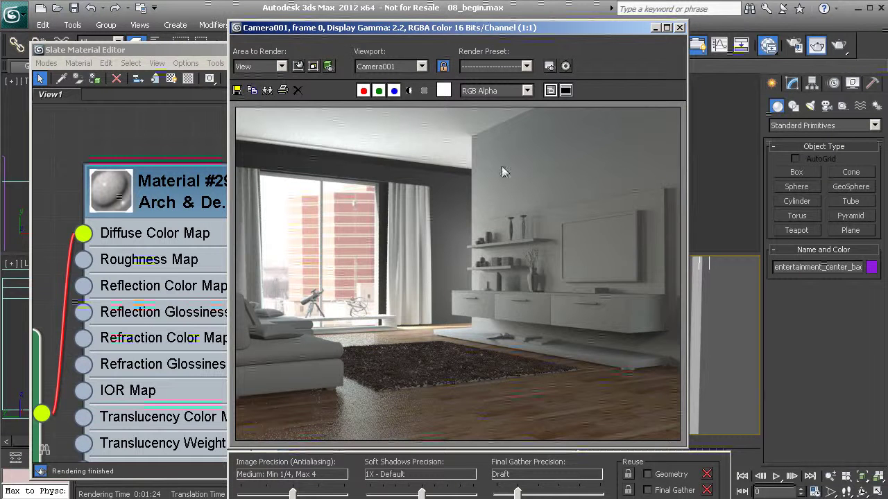
left_click(549, 66)
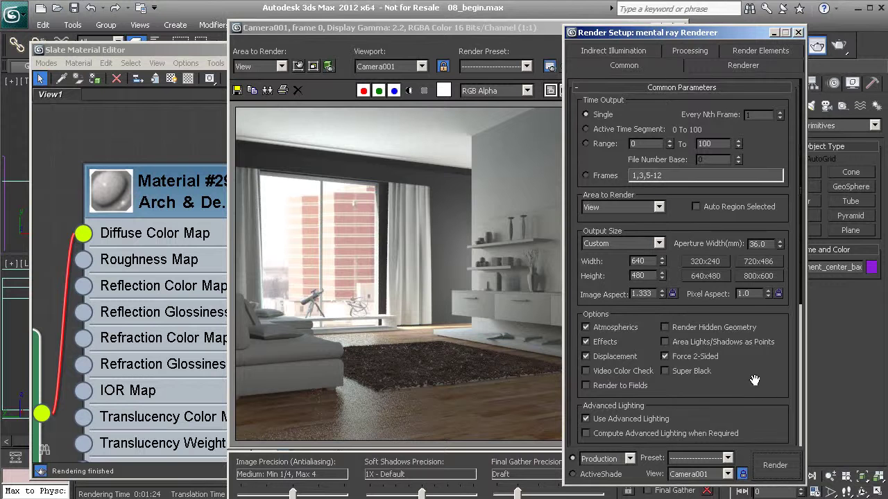
left_click(658, 243)
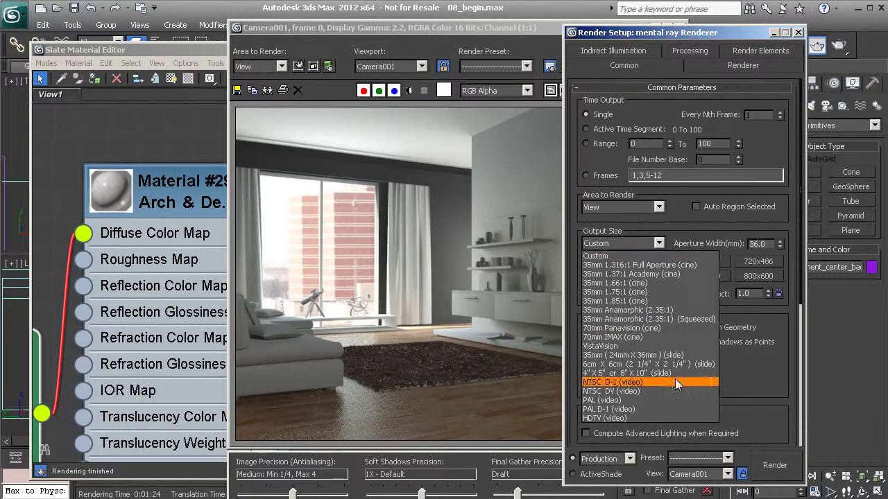
left_click(617, 418)
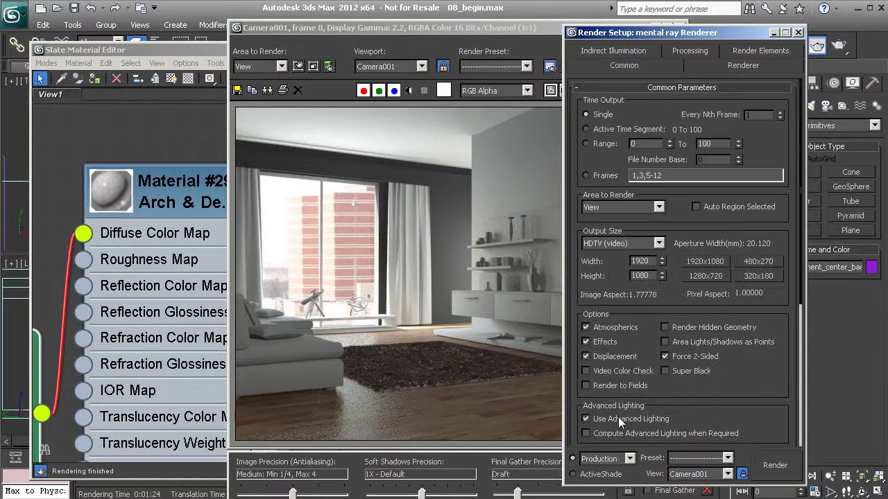
left_click(705, 276)
left_click(798, 33)
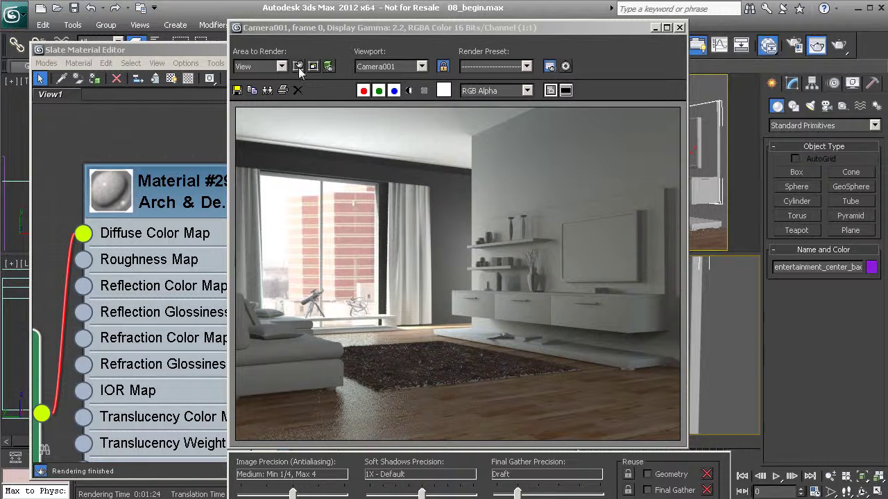
left_click_drag(256, 27, 89, 49)
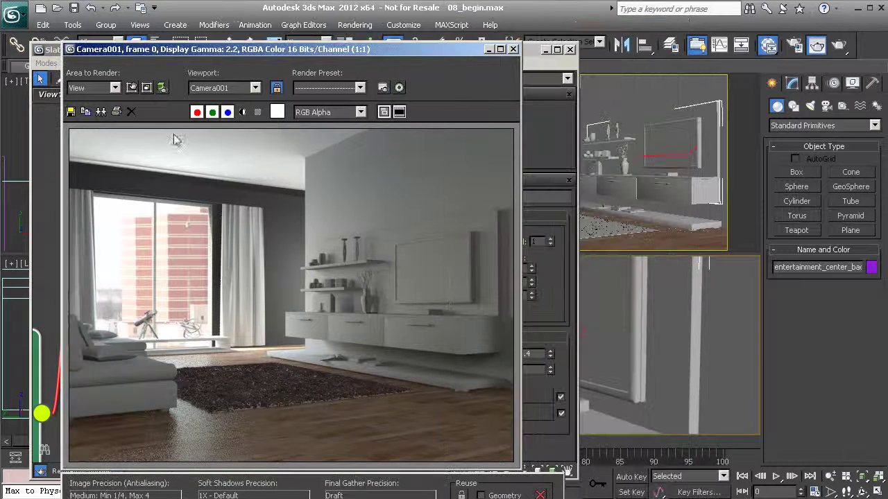
- Set the area to render to Region and close the material editor to uncover the camera view
left_click(115, 87)
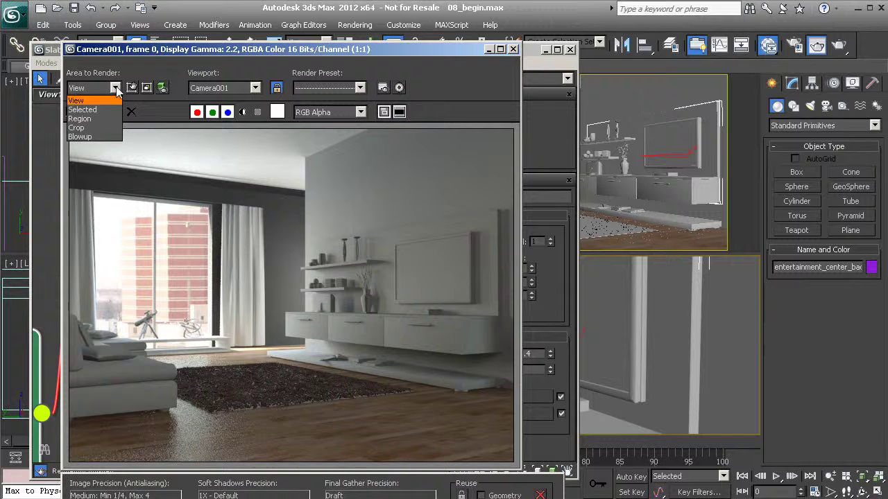
left_click(98, 118)
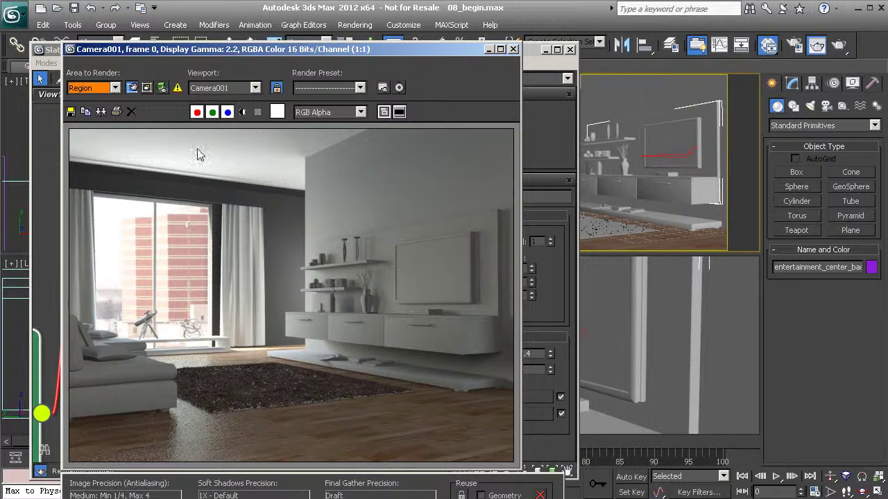
mouse_move(178, 90)
left_click(530, 49)
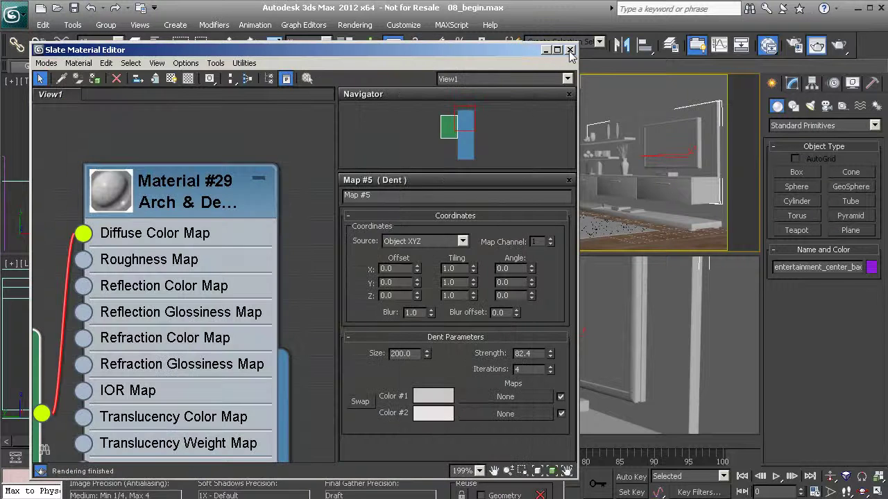
left_click(569, 49)
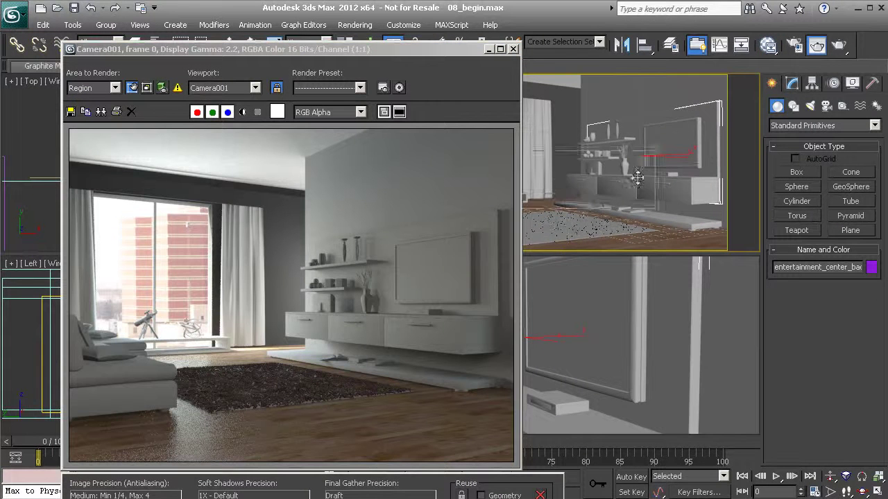
- Fit the render region around the shelves, TV and back panel in the Camera001 view and render it
left_click_drag(707, 137, 708, 120)
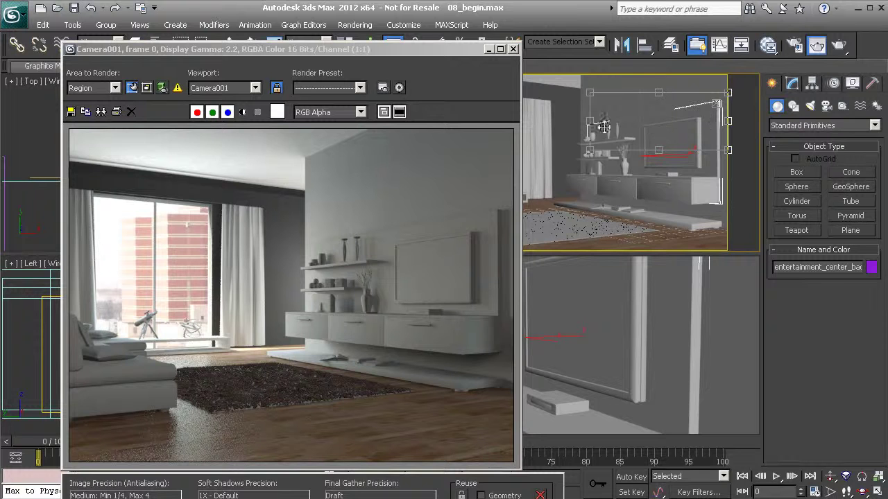
left_click_drag(593, 121, 578, 121)
left_click_drag(652, 128, 652, 96)
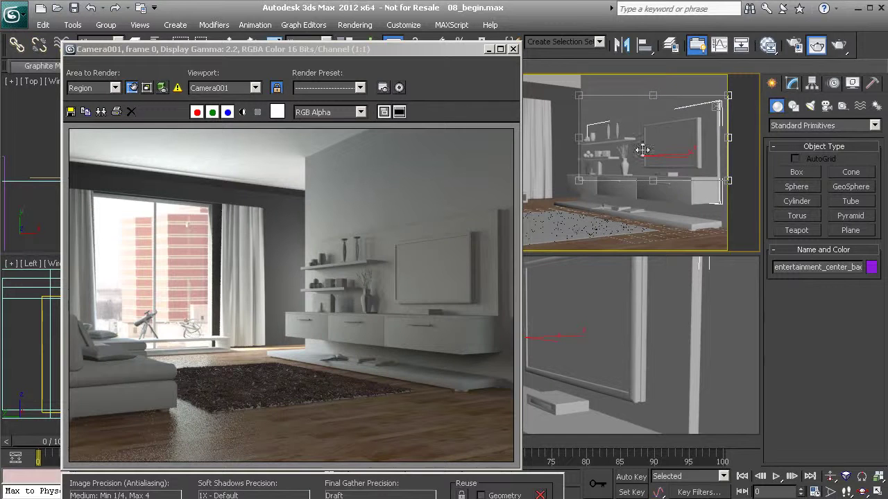
key("shift+q")
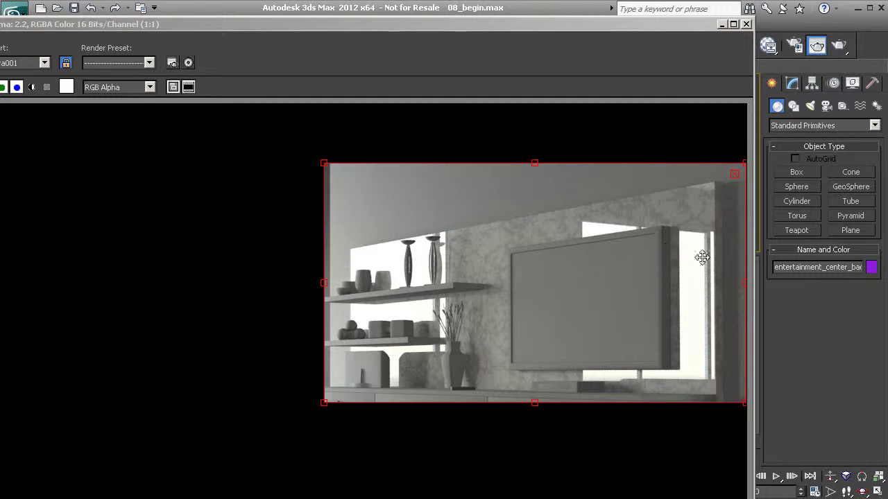
left_click(746, 23)
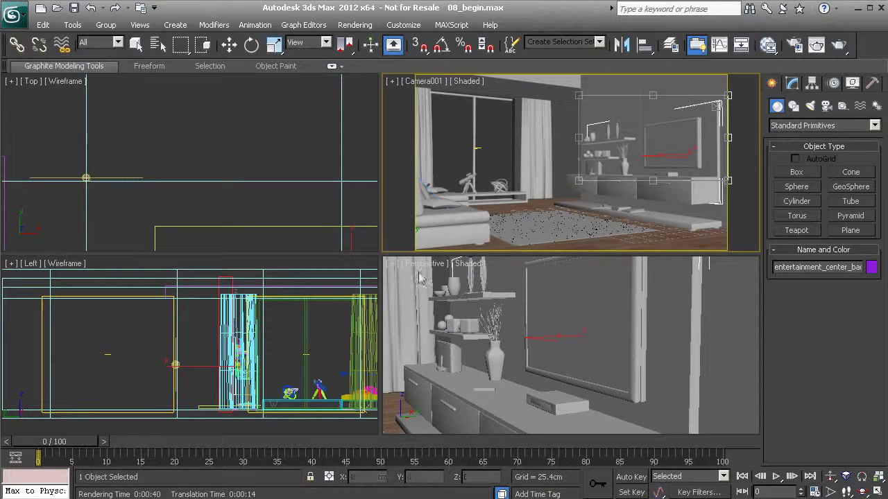
- Reopen the back panel's Arch & Design material and set its Reflectivity to 0.3 and reflection Glossiness to 0.9
key("m")
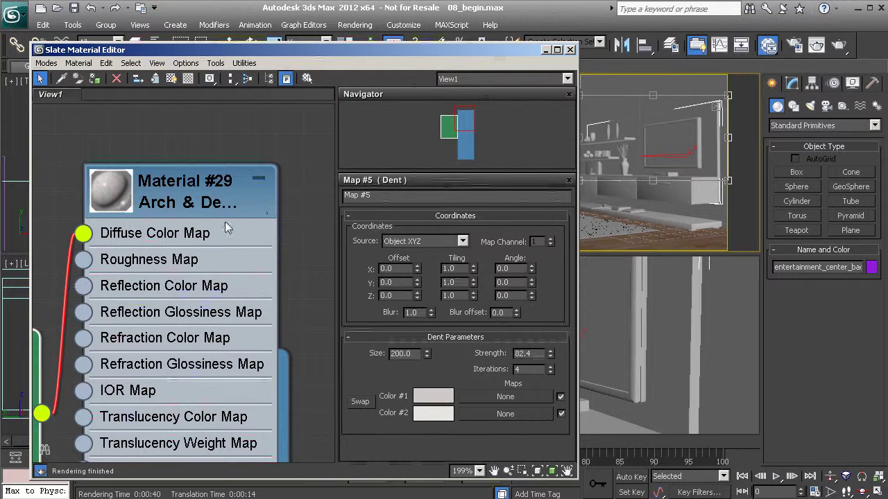
double_click(188, 180)
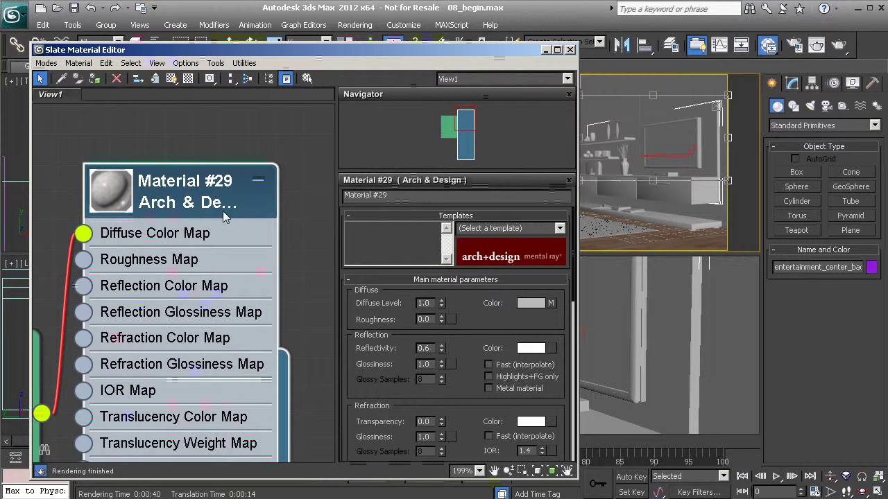
double_click(434, 349)
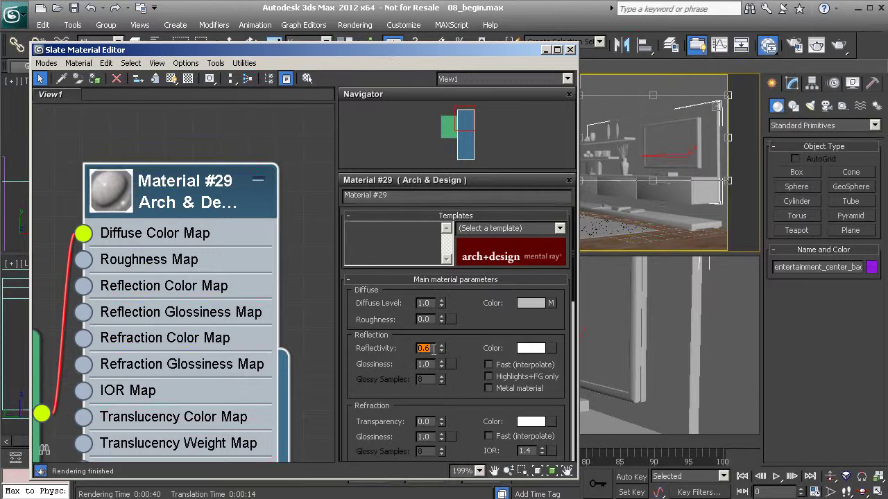
type("0")
double_click(435, 364)
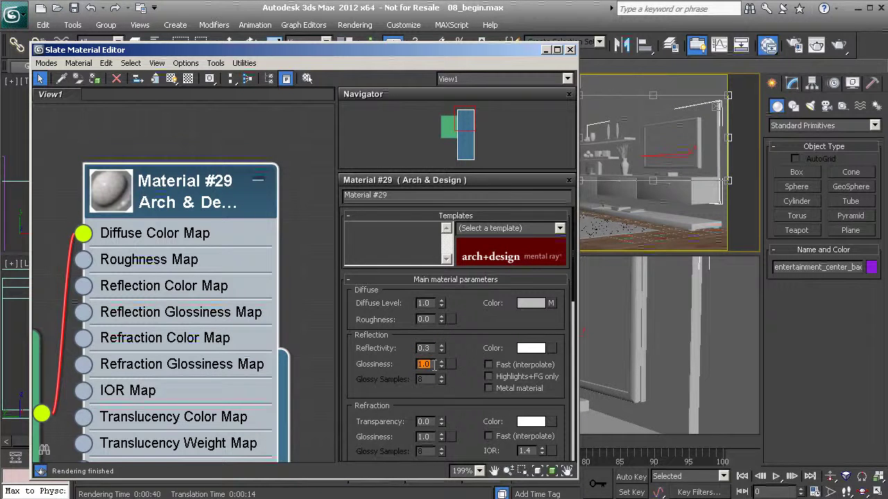
type("0.9")
key("Return")
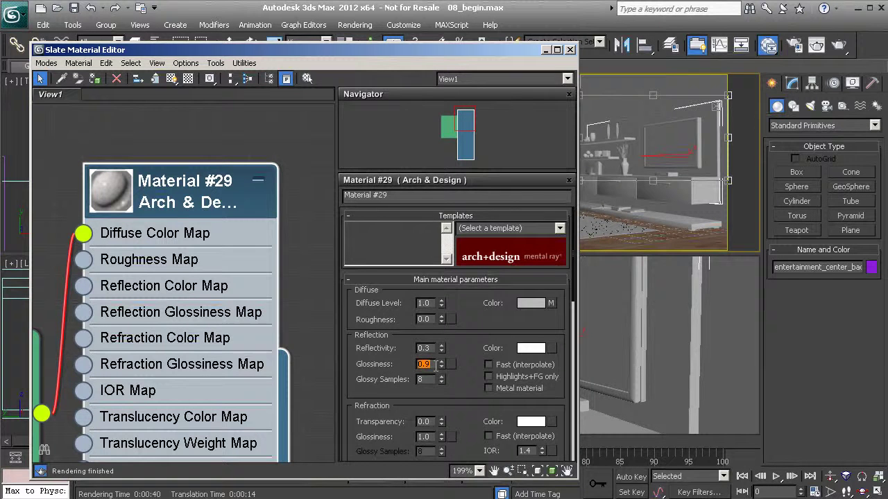
- Set the material's BRDF to By IOR (fresnel reflections)
left_click(465, 391)
left_click_drag(465, 391, 476, 220)
left_click(410, 440)
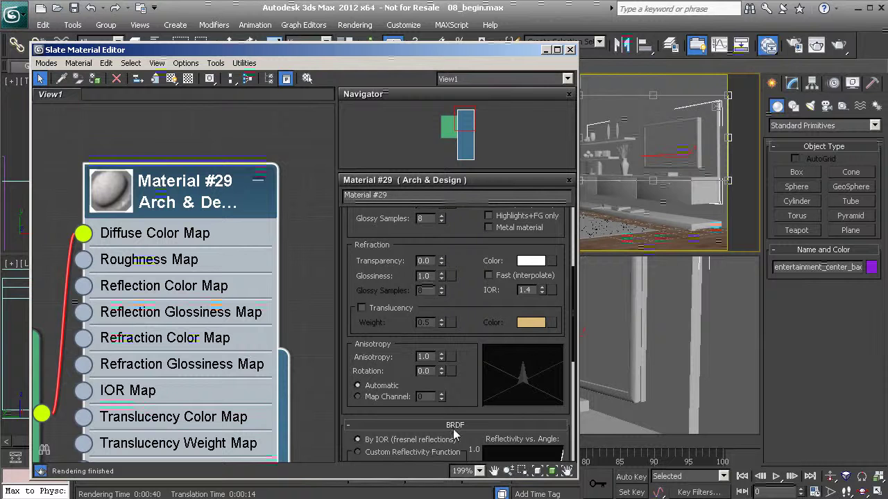
scroll(471, 416, "up", 6)
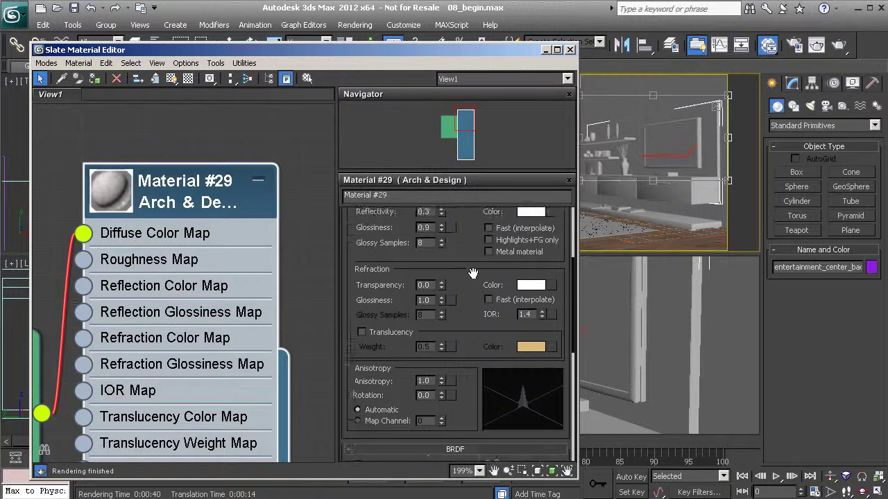
scroll(470, 378, "down", 1)
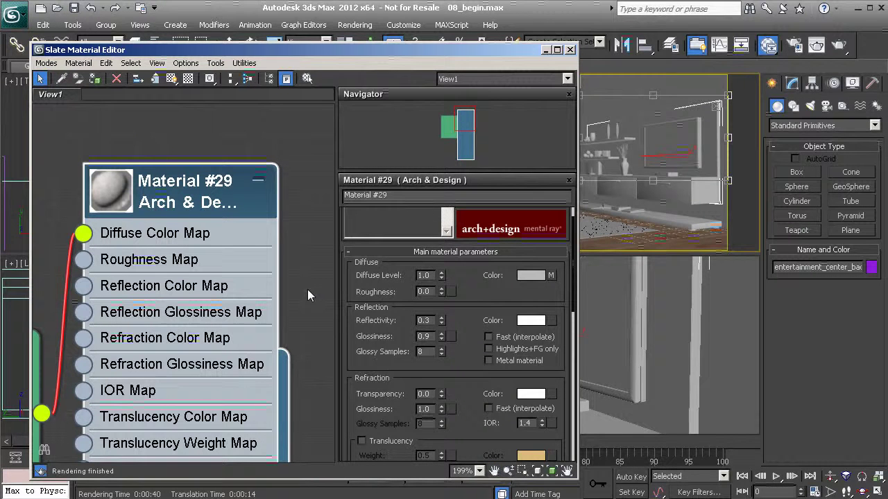
- Shrink the render region to a narrow horizontal strip across the lower shelf and TV, and render it
left_click(653, 103)
left_click_drag(652, 122, 653, 145)
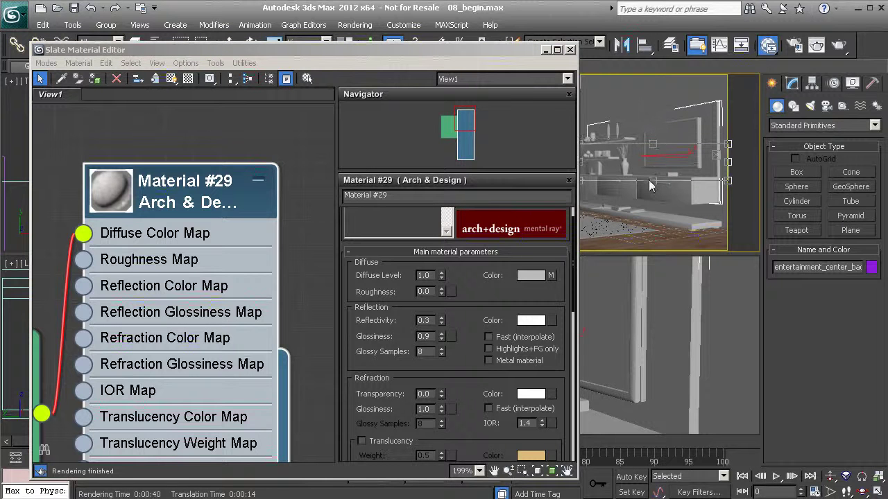
left_click_drag(653, 181, 655, 163)
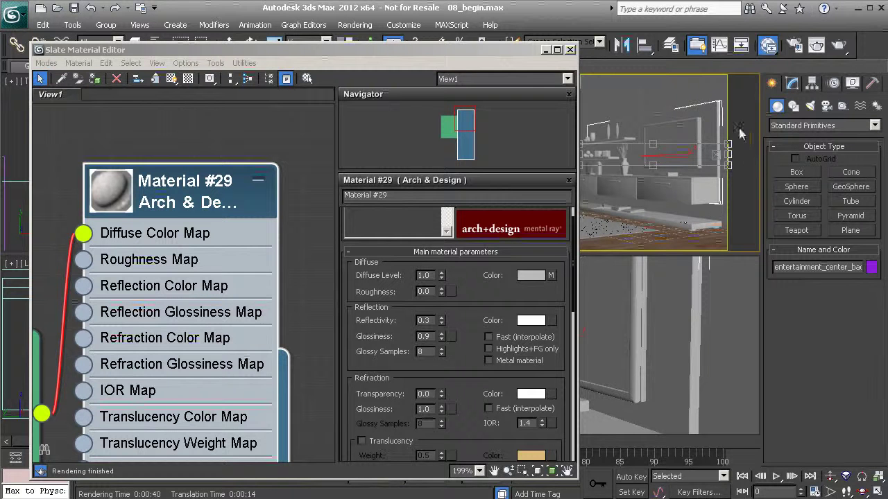
middle_click(326, 142)
key("shift+q")
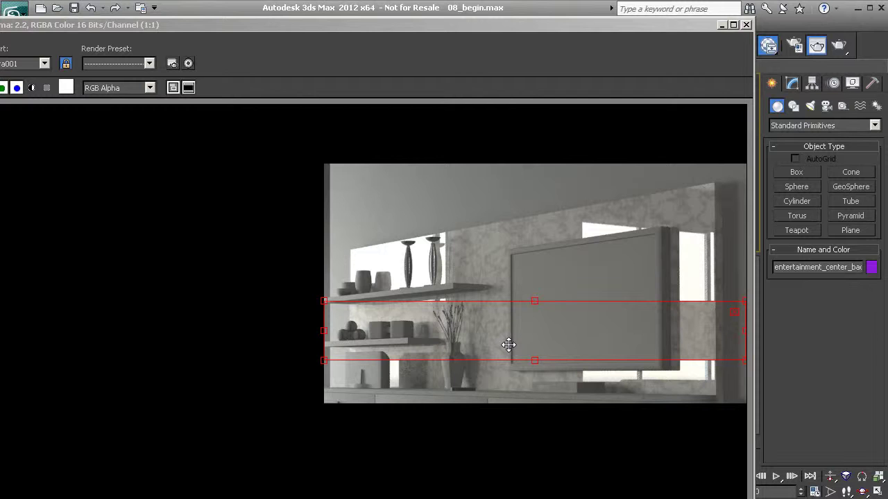
- Move the render region down over the cabinet top and lowest decorations, re-render it, and inspect the panel's reflections up close
left_click(490, 32)
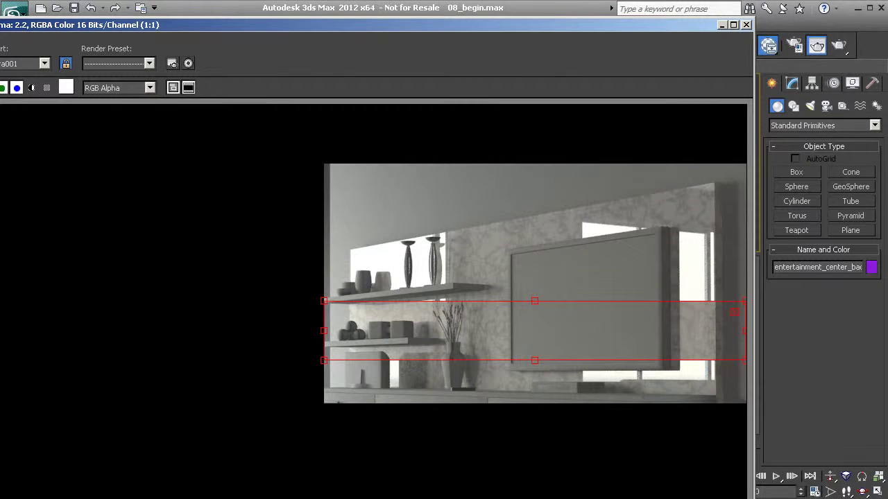
scroll(409, 387, "up", 1)
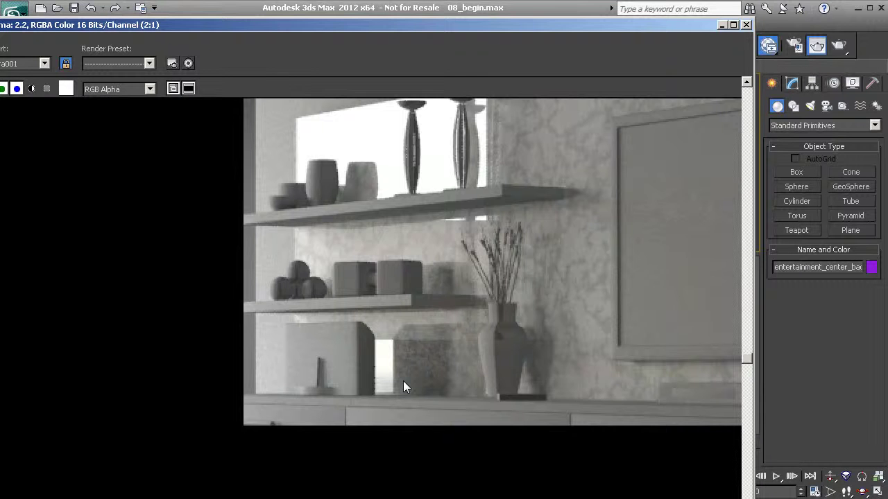
scroll(403, 387, "up", 1)
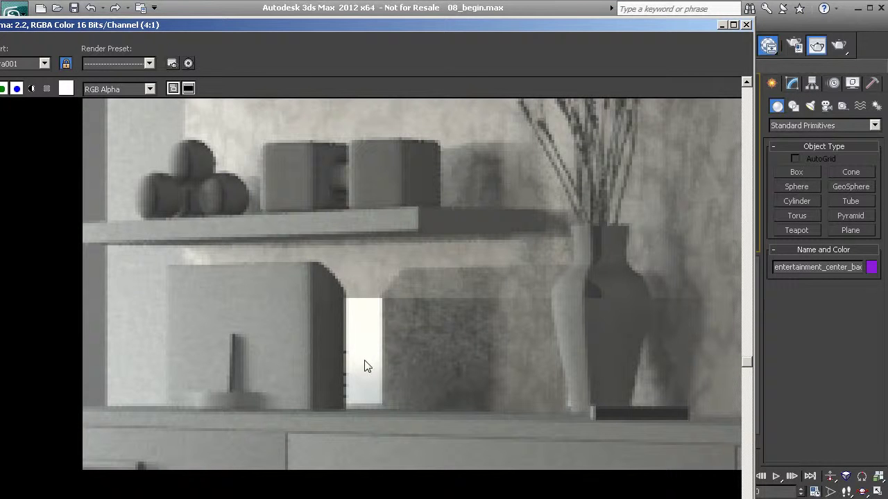
middle_click_drag(406, 265, 324, 397)
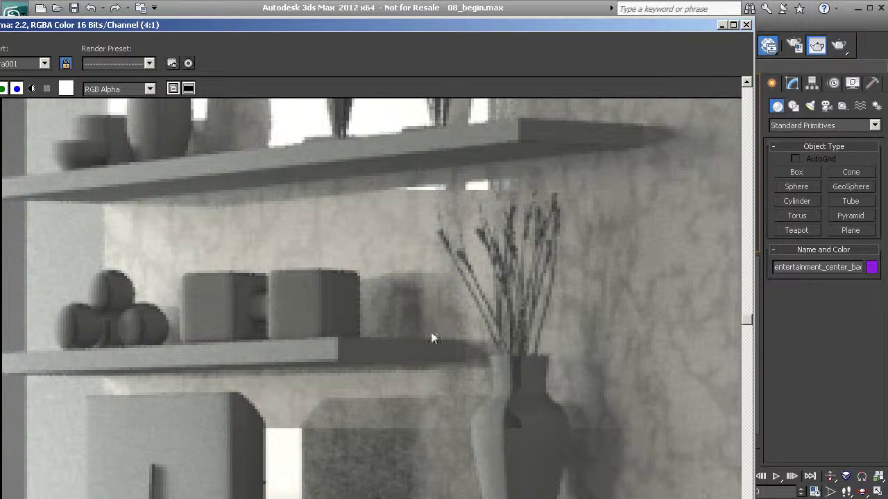
scroll(337, 271, "down", 1)
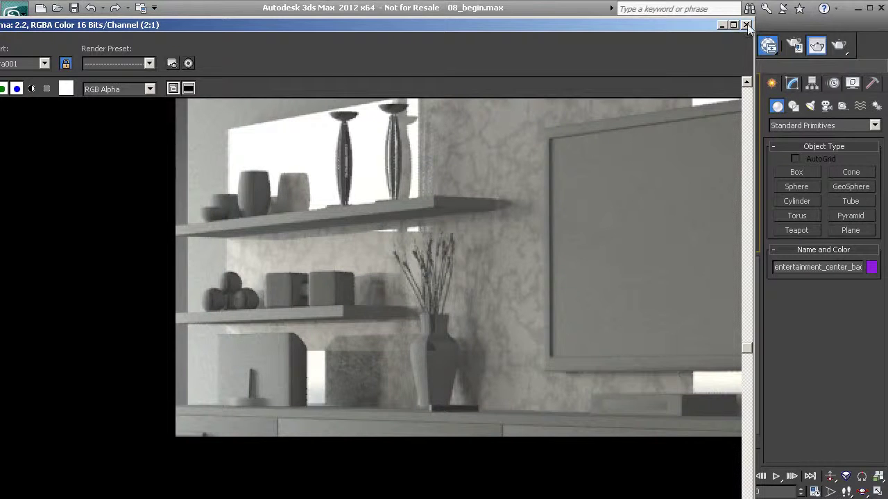
scroll(472, 367, "down", 1)
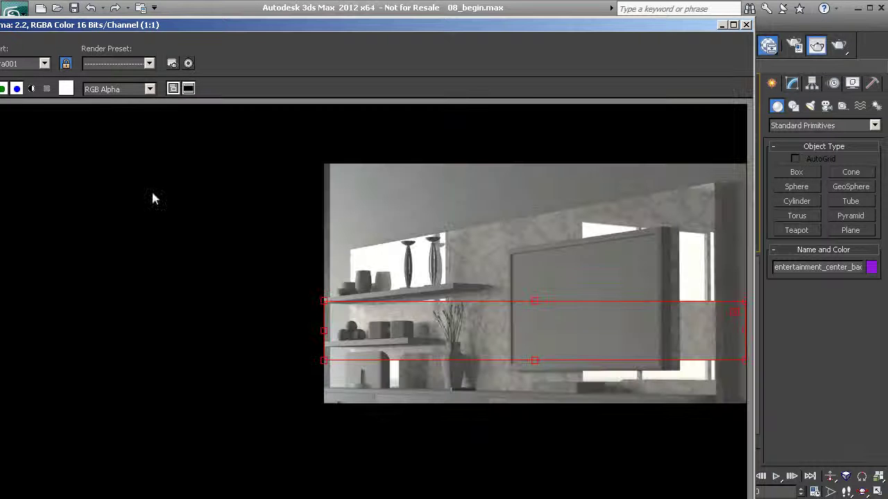
mouse_move(431, 364)
left_mouse_down()
mouse_move(427, 388)
mouse_move(426, 372)
left_mouse_up()
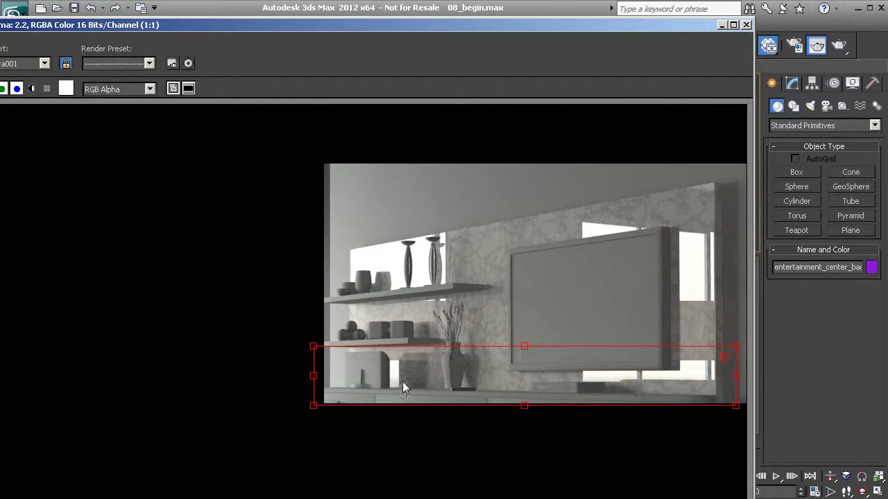
left_click(818, 46)
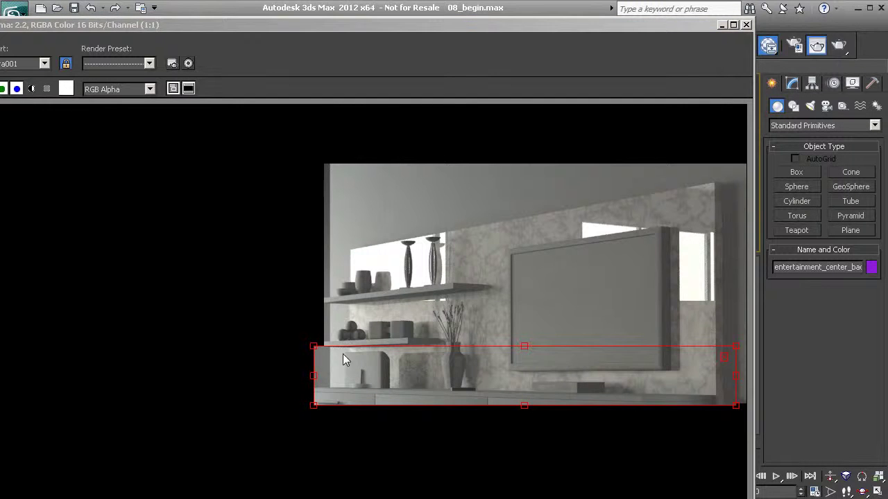
scroll(375, 410, "up", 2)
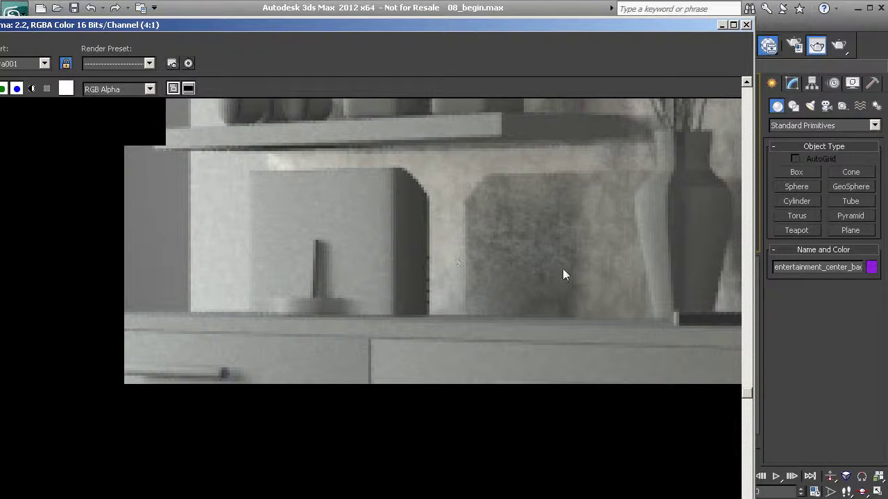
left_click(747, 25)
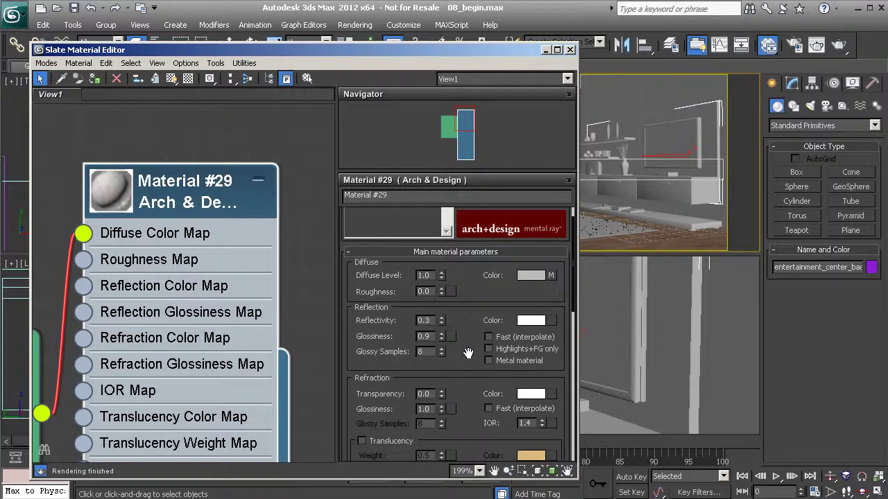
- Set the material's reflection Glossy Samples to 20
double_click(428, 351)
left_click(430, 336)
double_click(421, 352)
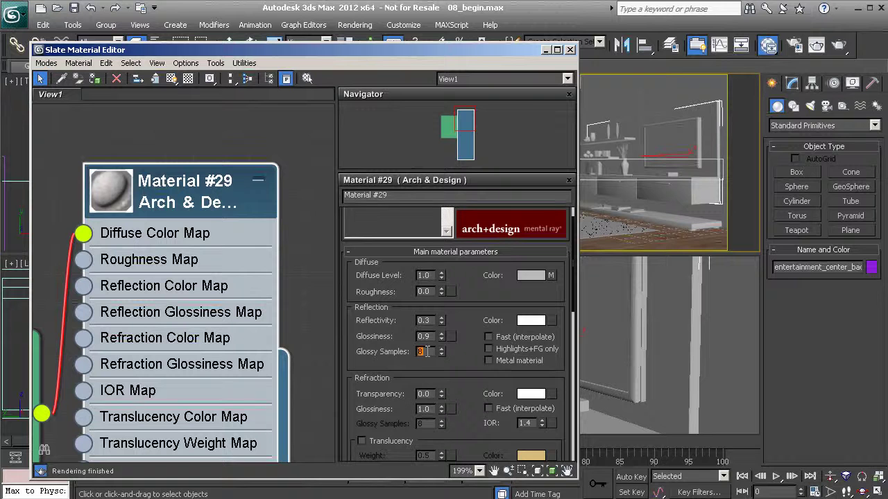
key("Return")
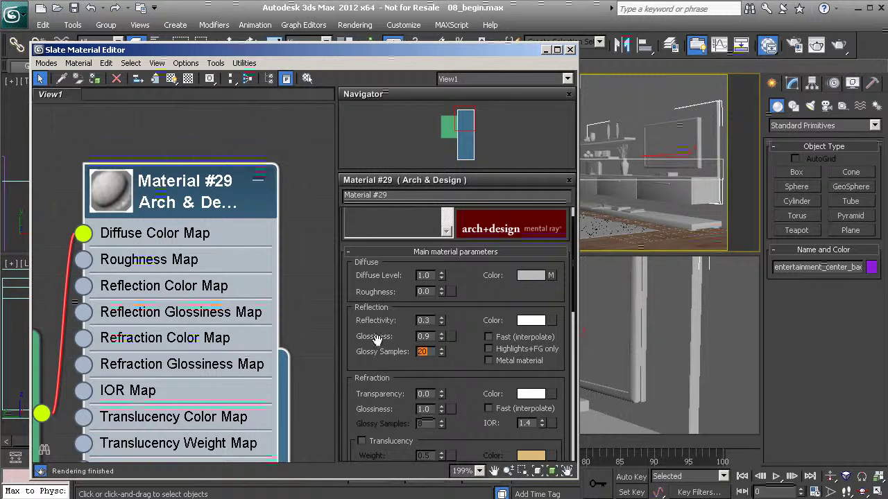
- Render the same region again to check the smoother glossy reflections, and close the rendered frame window
left_click(321, 313)
key("shift+q")
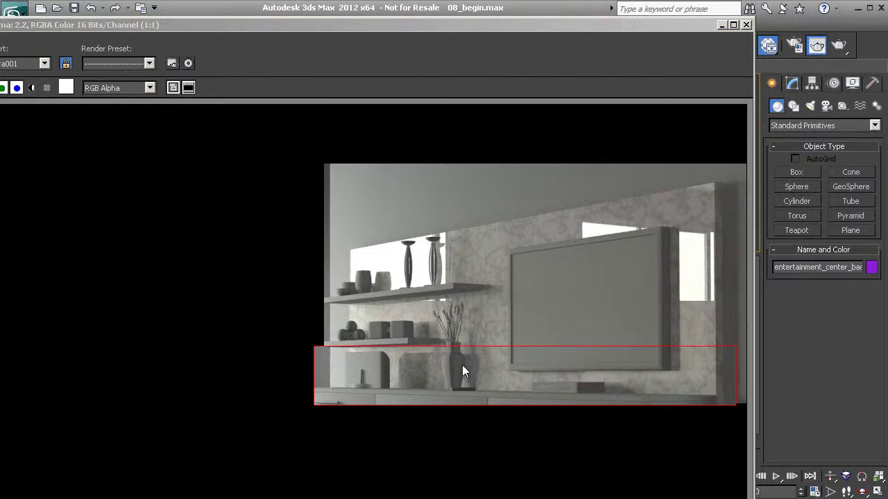
left_click(429, 384)
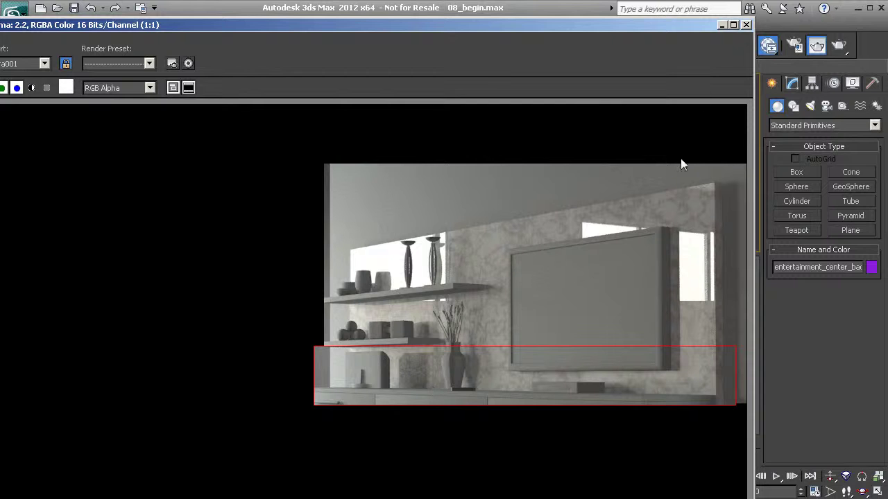
left_click(746, 25)
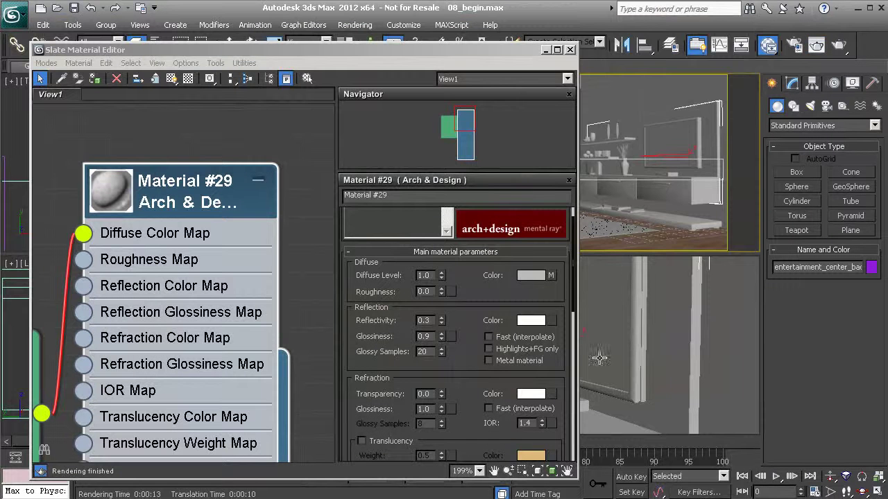
- Select the cabinet's drawer and add a new mental ray Arch & Design material to the node view
left_click(683, 347)
middle_click_drag(256, 123, 21, 357)
right_click(283, 142)
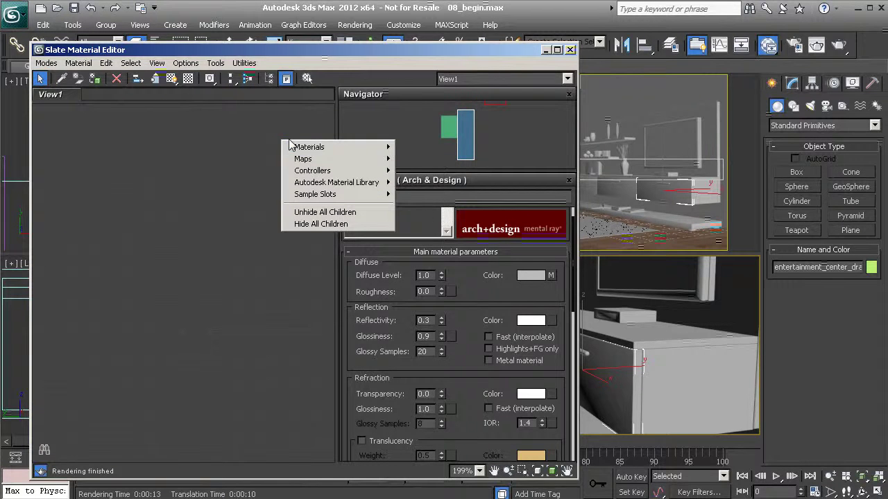
mouse_move(323, 148)
mouse_move(249, 161)
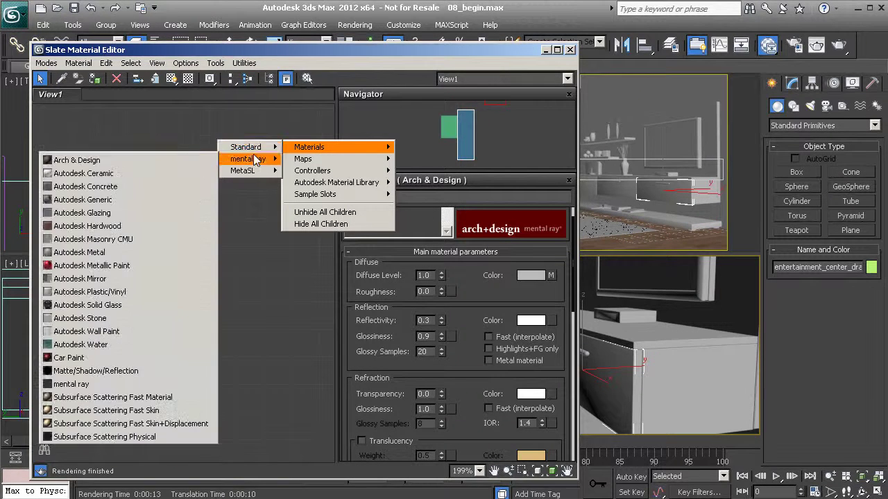
left_click(184, 158)
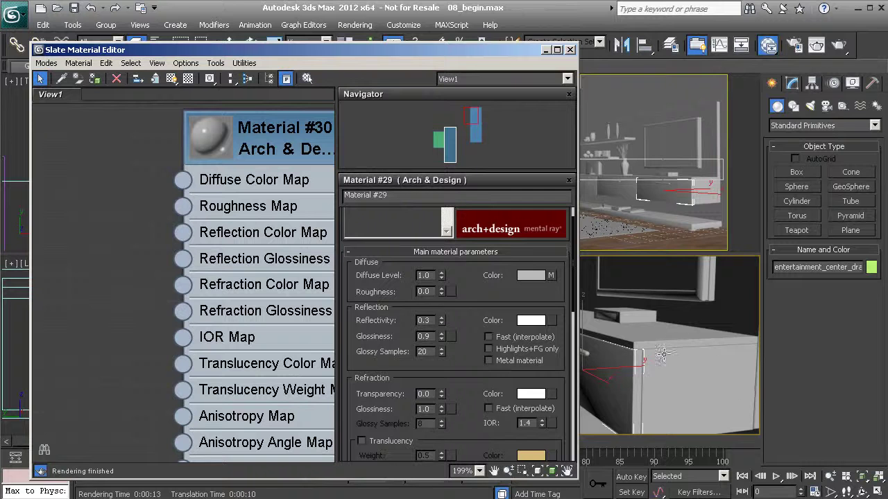
- Connect a Bitmap map using wood_texture.jpg to the new material's Diffuse Color Map
middle_click_drag(143, 197, 183, 223)
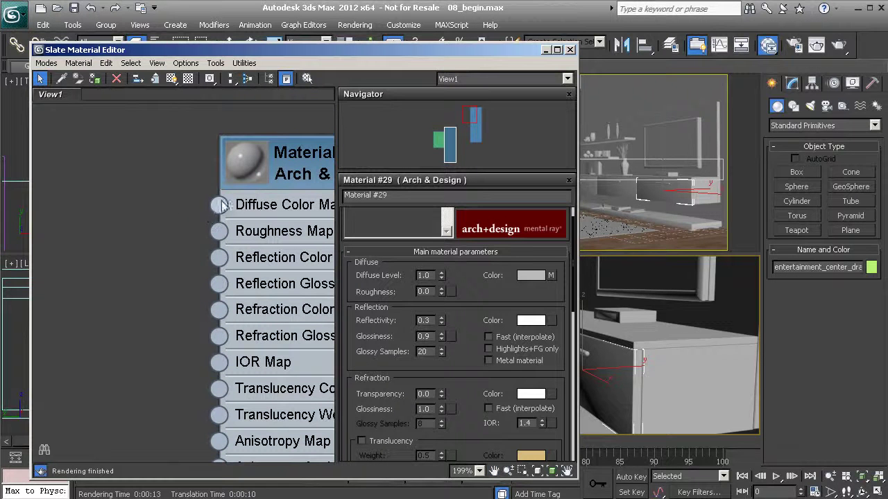
left_click_drag(218, 206, 135, 230)
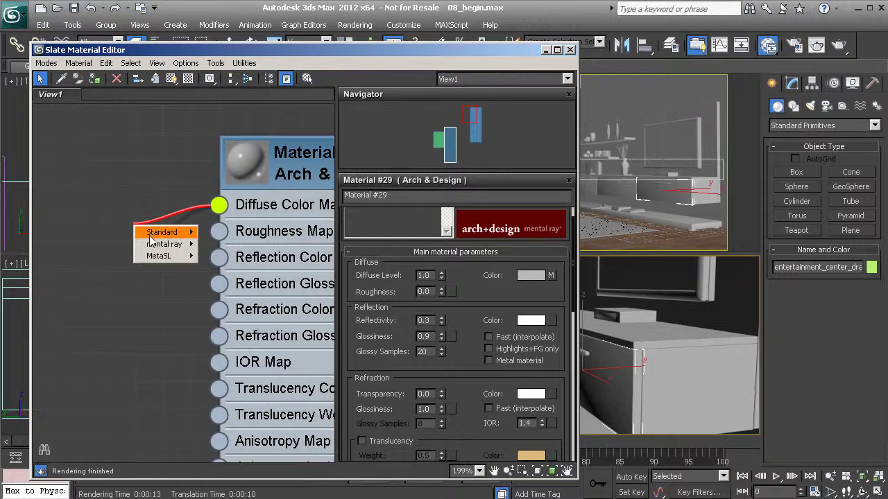
mouse_move(154, 238)
left_click(99, 197)
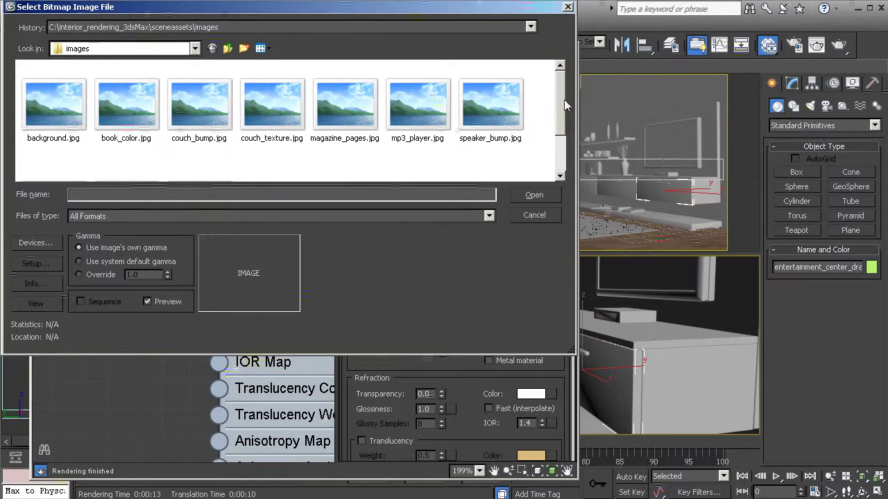
left_click_drag(567, 105, 565, 144)
left_click(125, 147)
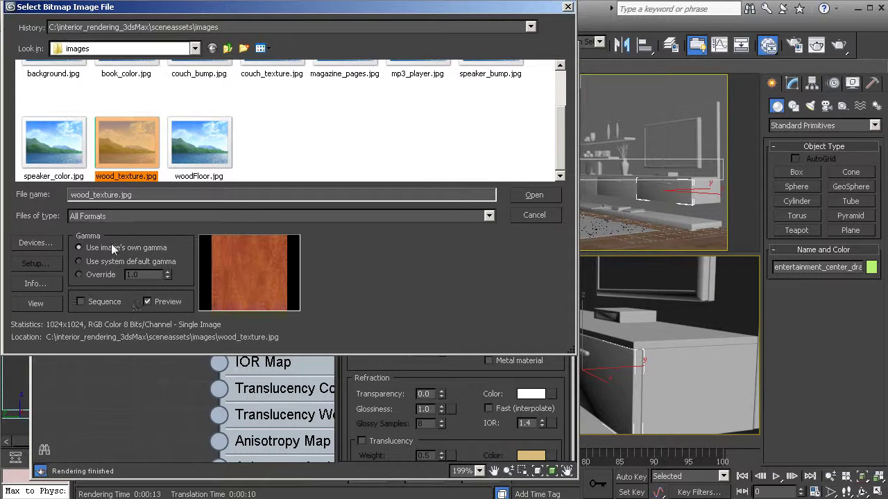
left_click(533, 195)
scroll(168, 238, "up", 3)
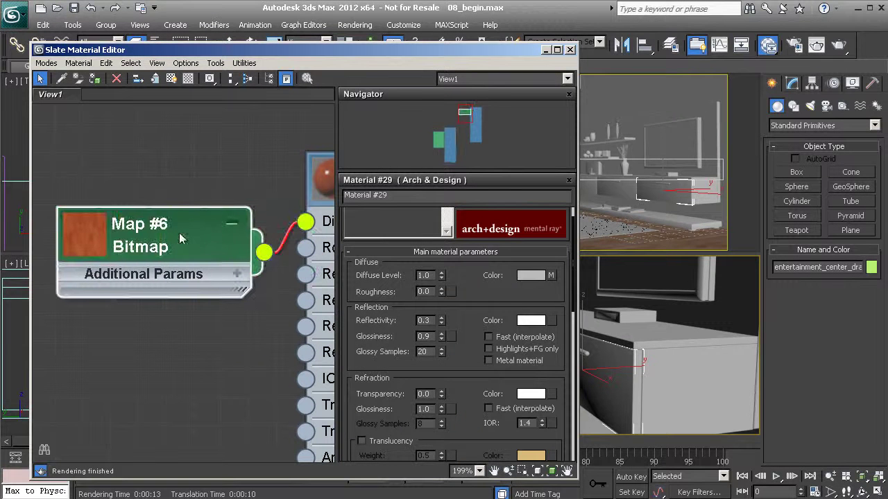
left_click_drag(266, 164, 229, 158)
- Try to assign the wood material to a multiple selection of the cabinet and its drawer fronts
left_click_drag(528, 52, 379, 143)
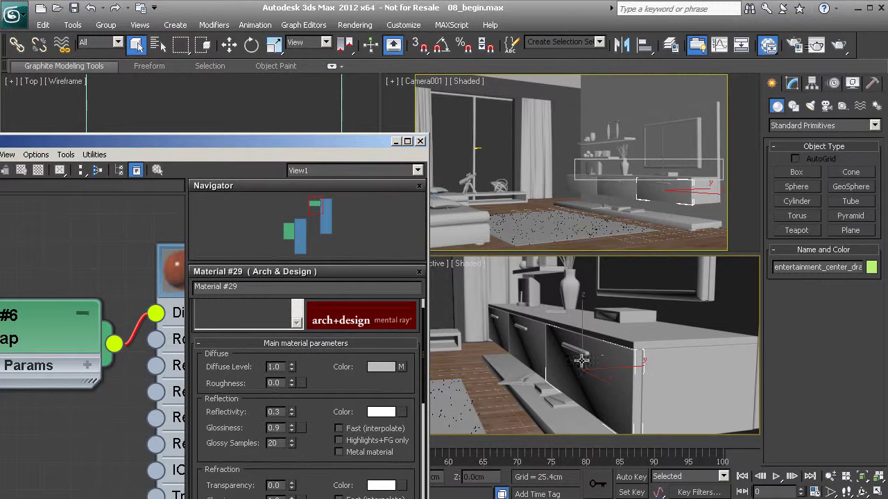
left_click(704, 380)
left_click(573, 366, "ctrl")
left_click(531, 349, "ctrl")
left_click(498, 333, "ctrl")
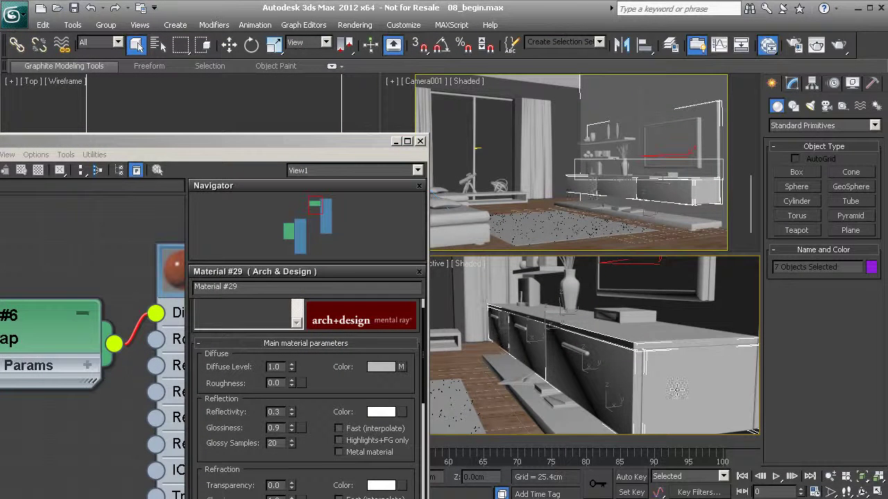
middle_click_drag(137, 237, 0, 185)
middle_click_drag(141, 450, 170, 286)
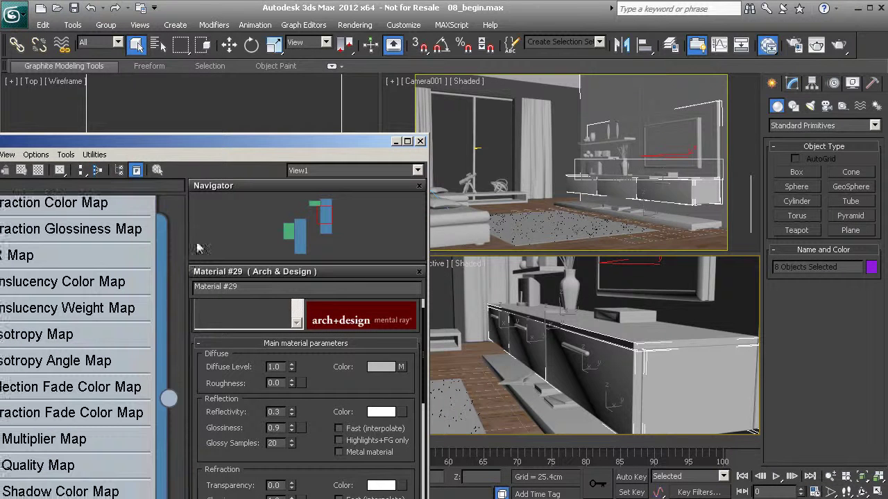
left_click_drag(232, 143, 338, 70)
left_click_drag(277, 325, 693, 359)
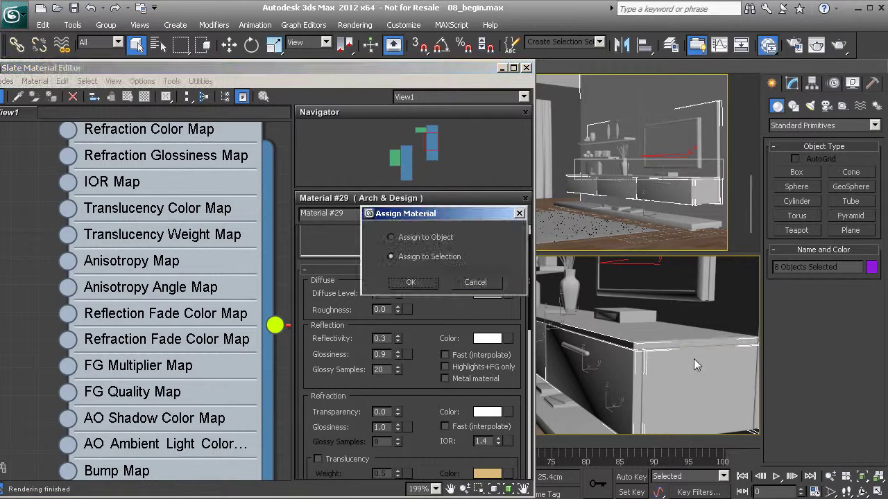
left_click(402, 281)
- Turn on viewport display of the wood material's map and undo its assignment to the selected objects
middle_click_drag(200, 255, 199, 396)
left_click(190, 203)
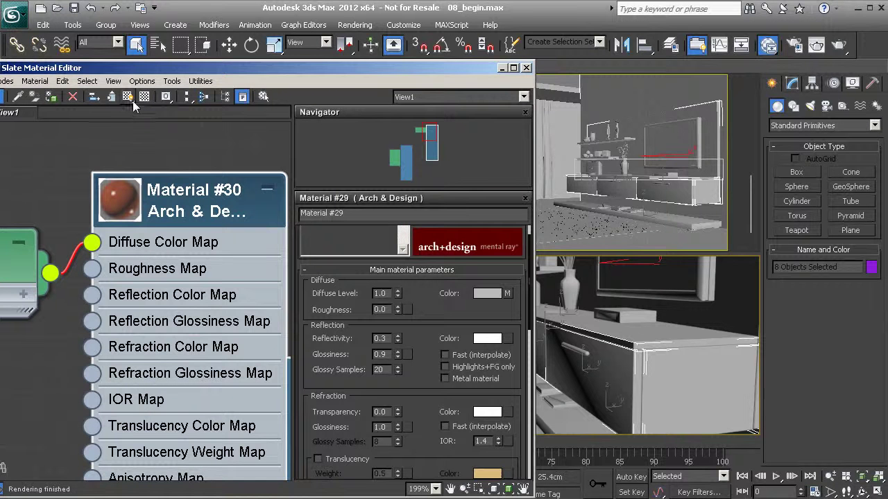
left_click(128, 97)
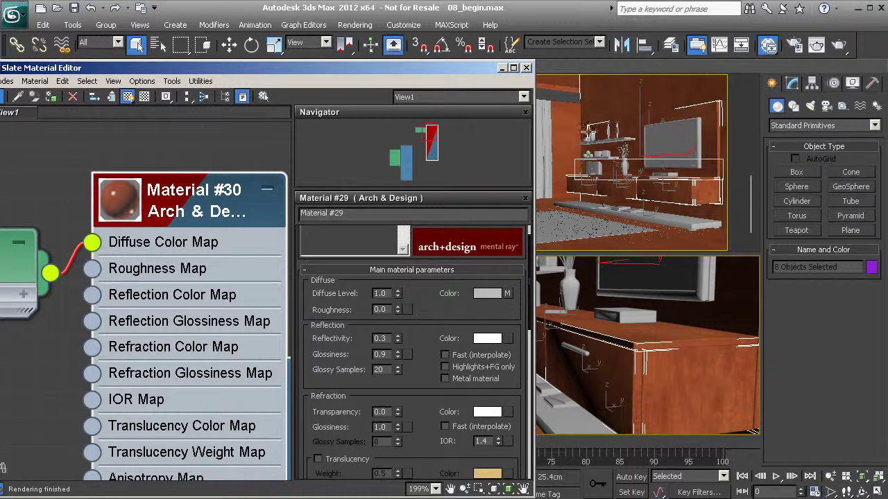
key("ctrl+z")
key("ctrl+z")
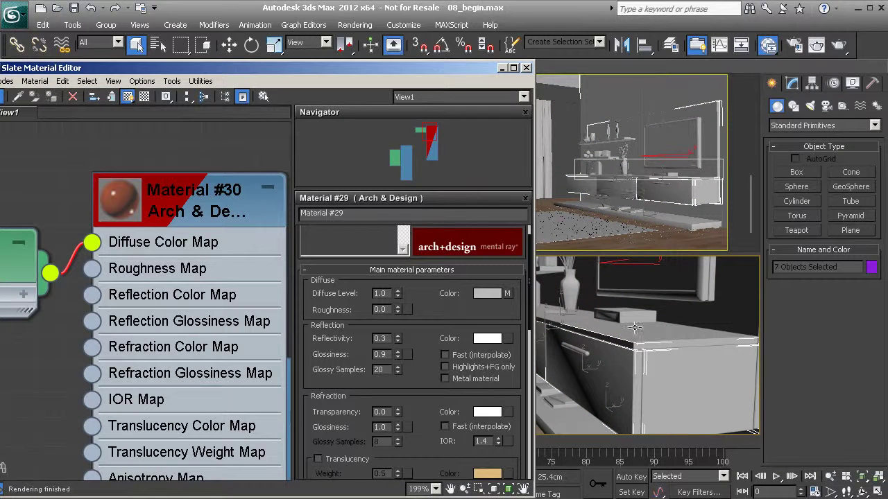
- Assign the wood material to a selection of only the cabinet's end, top and three drawer fronts
left_click(671, 400)
left_click(618, 372, "ctrl")
left_click(646, 342, "ctrl")
mouse_move(649, 335)
middle_mouse_down("alt")
mouse_move(669, 343)
mouse_move(644, 336)
middle_mouse_up("alt")
left_click(579, 328, "ctrl")
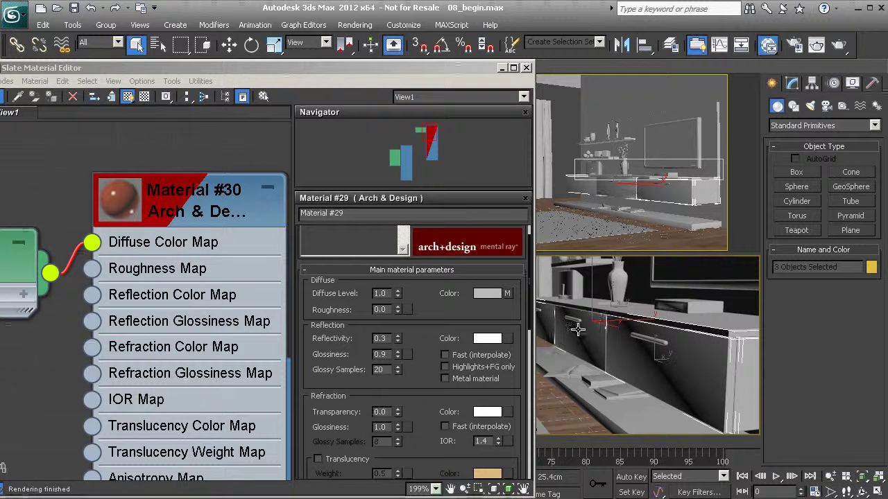
left_click(547, 320, "ctrl")
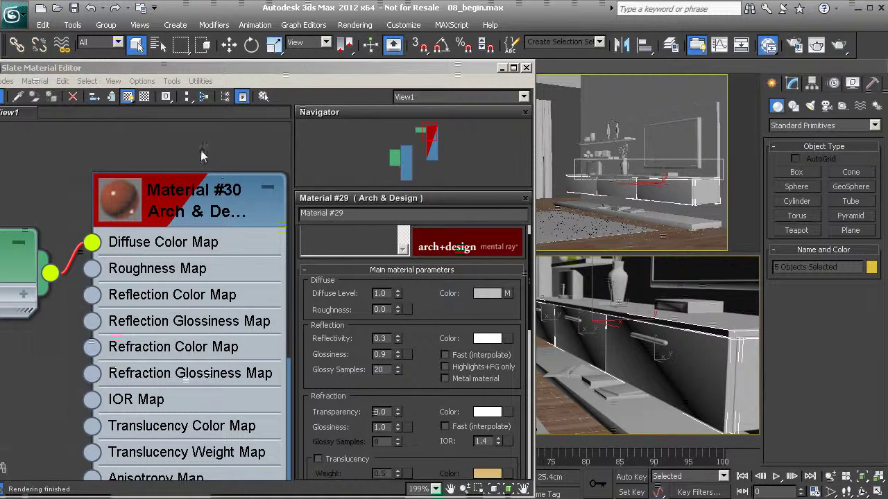
middle_click_drag(238, 220, 183, 178)
middle_click_drag(205, 308, 205, 224)
left_click_drag(245, 416, 626, 359)
left_click(412, 283)
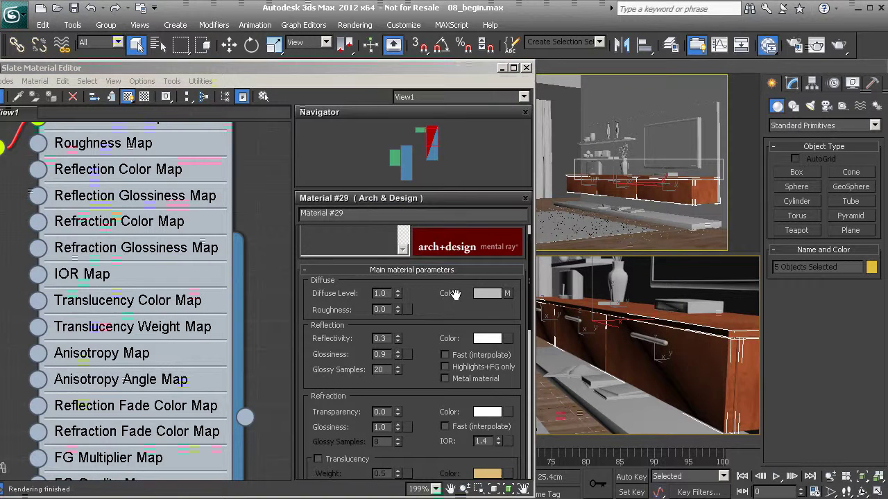
middle_click_drag(685, 367, 661, 368, "alt")
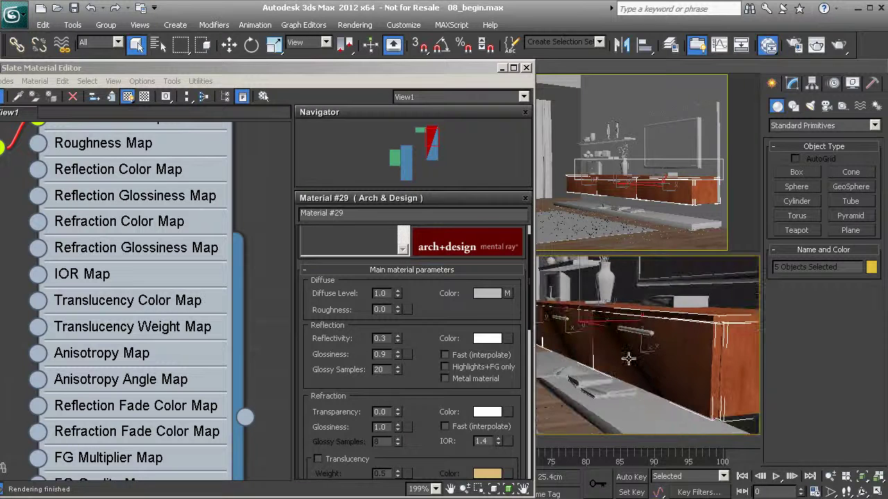
- Set the wood material's reflection Reflectivity to 0.2 and Glossiness to 0.2
middle_click_drag(232, 190, 251, 312)
double_click(153, 200)
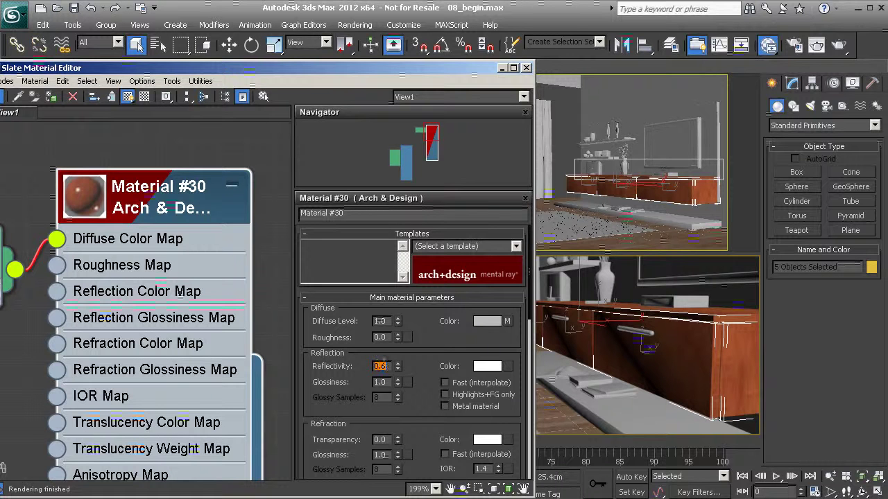
type(".2")
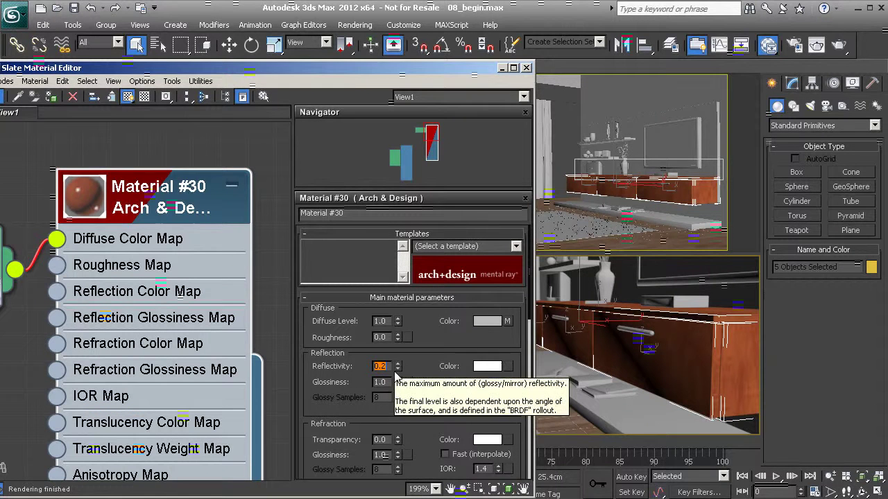
left_click(380, 382)
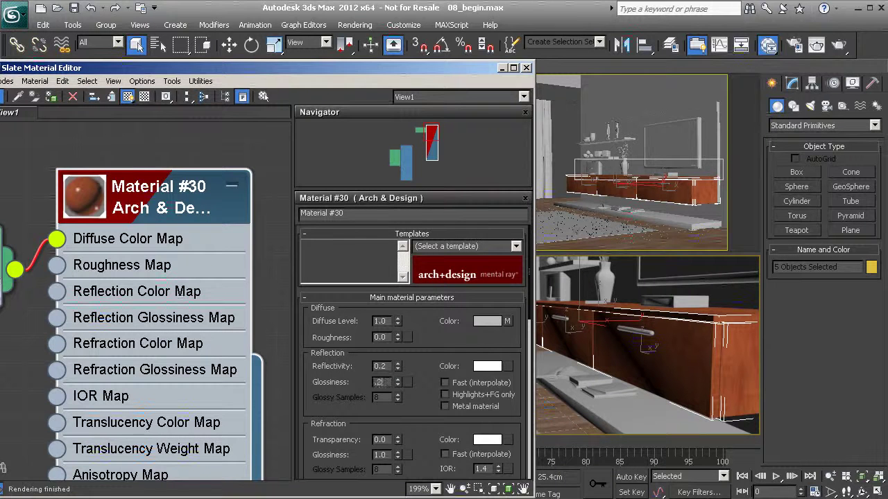
type(".2")
key("Return")
left_click(386, 382)
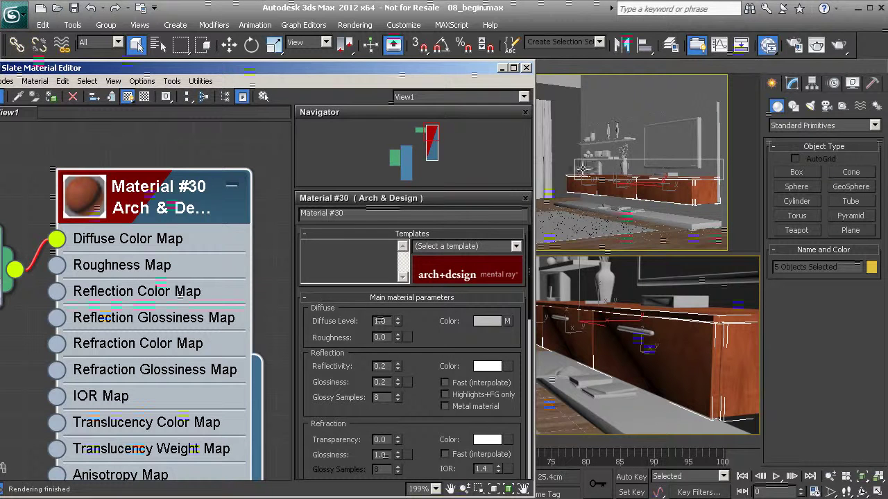
- Move the render region down over the cabinet's drawers in the rendered frame window
left_click(816, 46)
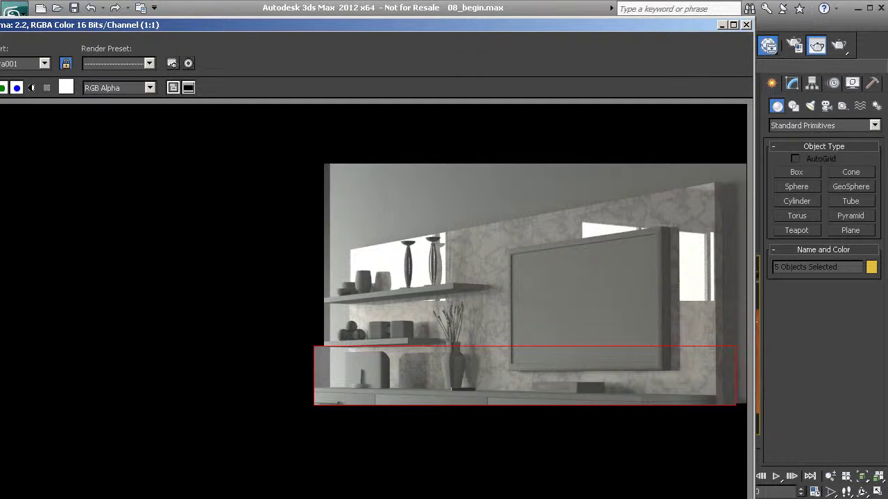
left_click_drag(48, 28, 182, 5)
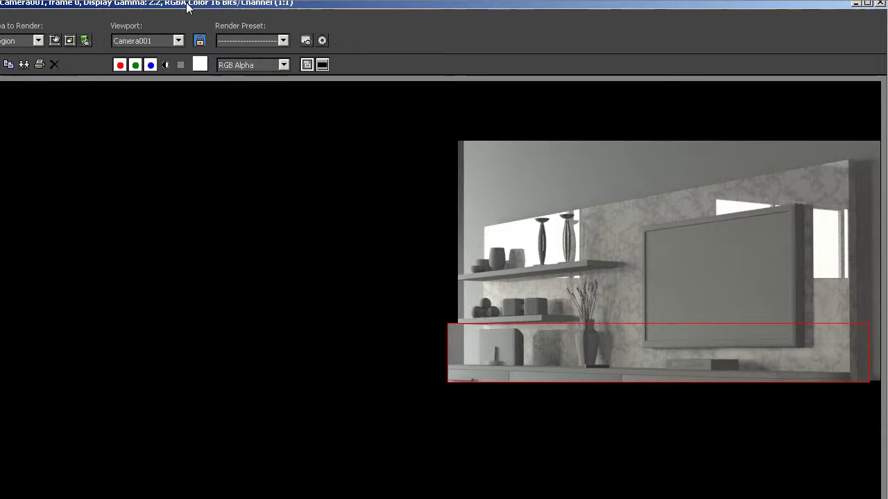
left_click(54, 40)
left_click_drag(537, 356, 521, 394)
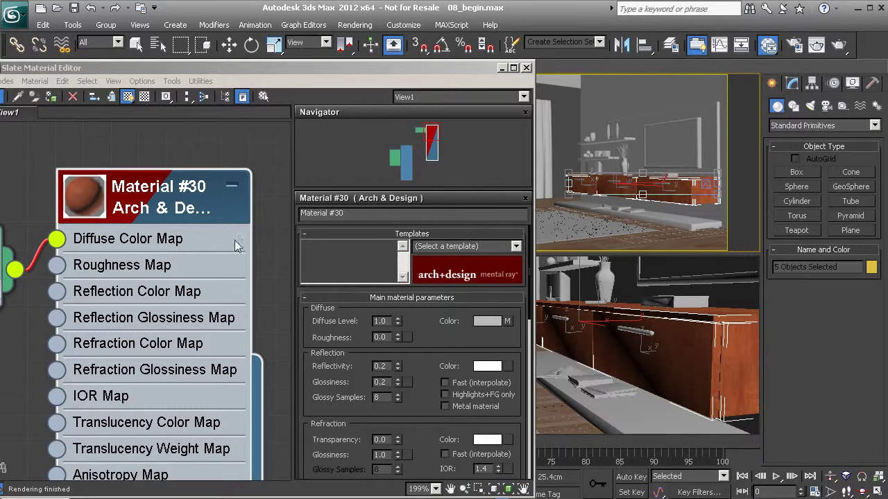
- Set the wood material's BRDF to By IOR (fresnel reflections)
left_click(183, 206)
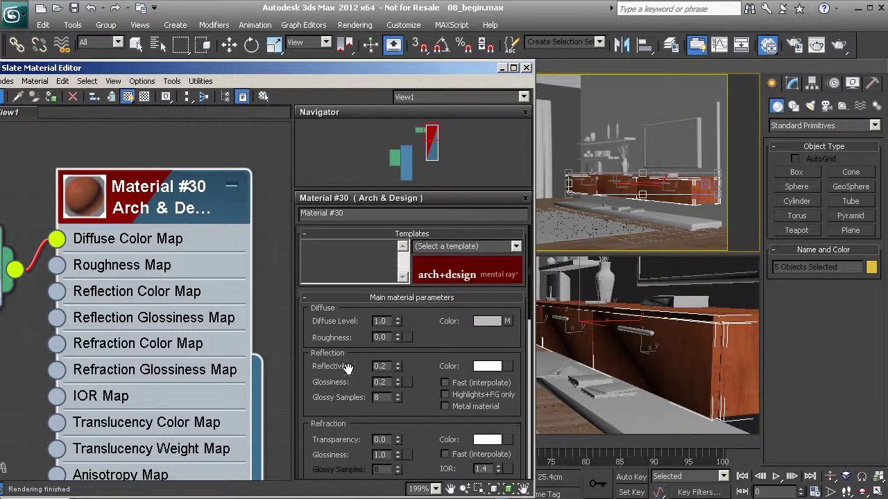
scroll(414, 419, "down", 5)
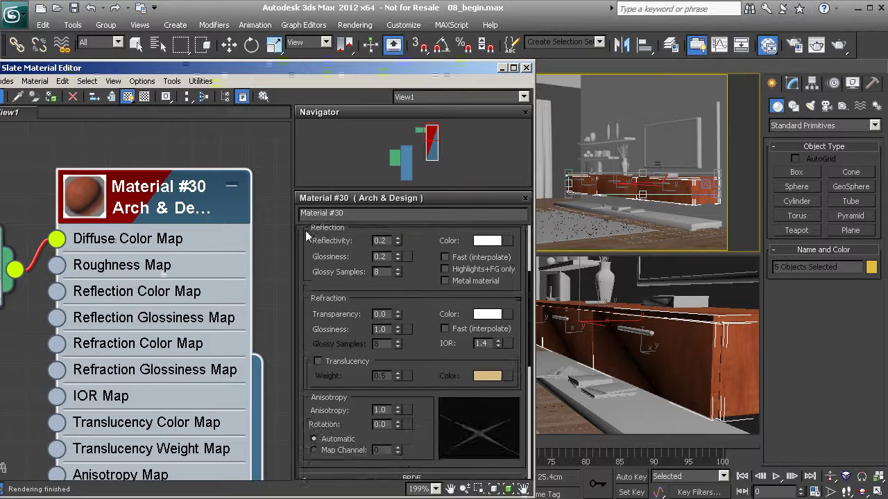
scroll(429, 368, "down", 5)
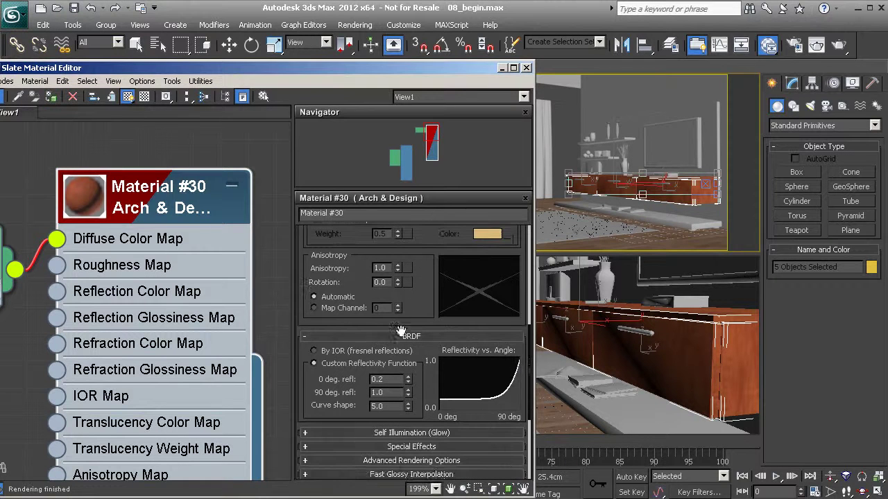
left_click(326, 351)
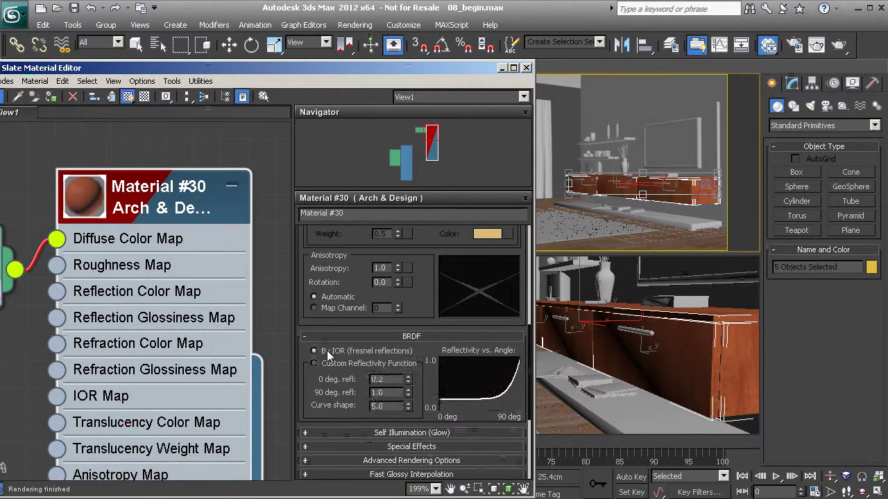
scroll(402, 414, "up", 5)
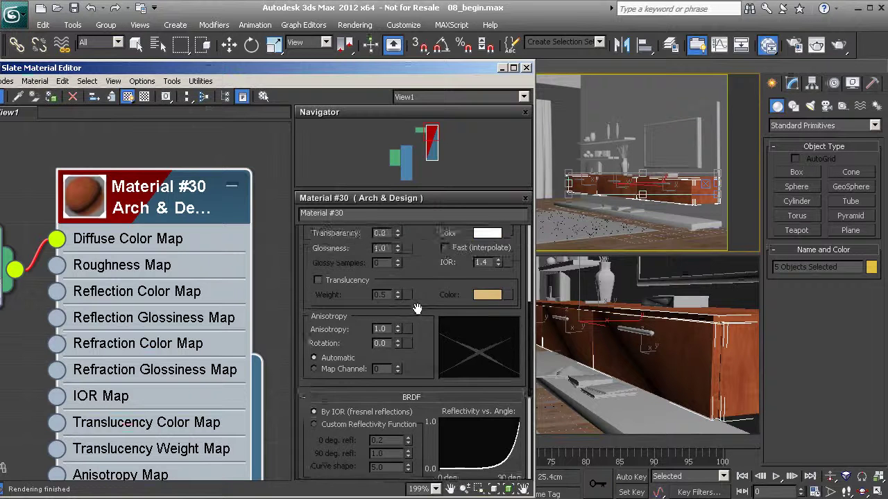
scroll(402, 413, "up", 2)
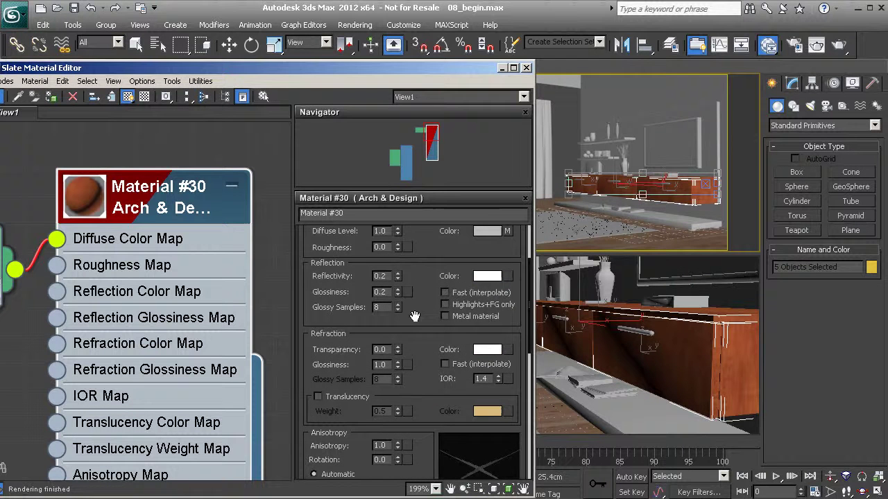
- Examine the rendered drawers' wood texture and reflections up close with region editing turned off
left_click(817, 45)
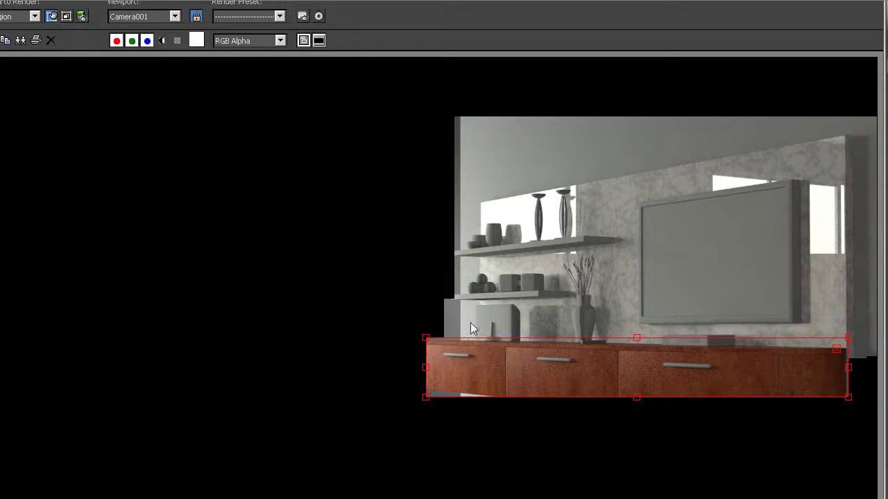
left_click(52, 16)
scroll(446, 343, "up", 2)
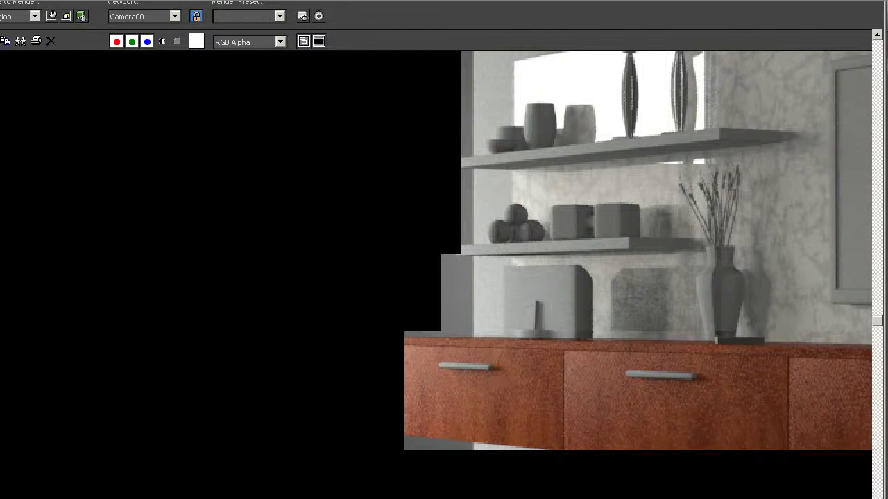
middle_click_drag(576, 277, 444, 277)
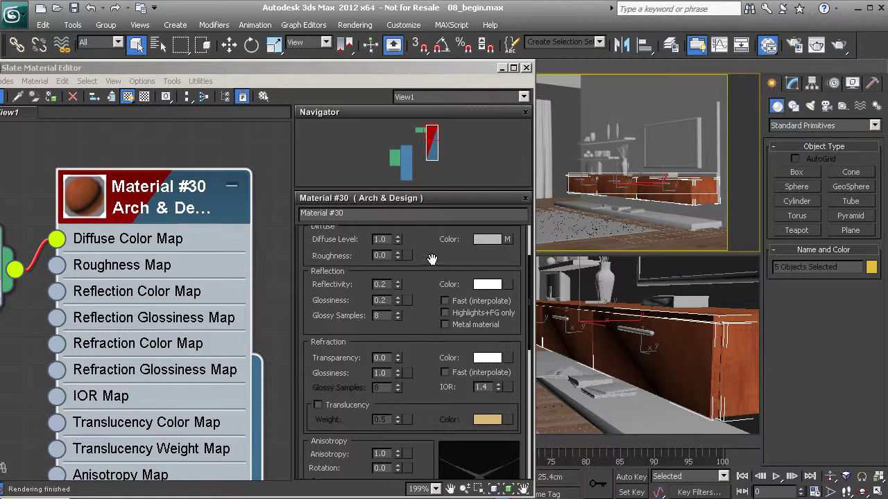
- Set the wood material's reflection Glossy Samples to 60
left_click_drag(431, 259, 362, 332)
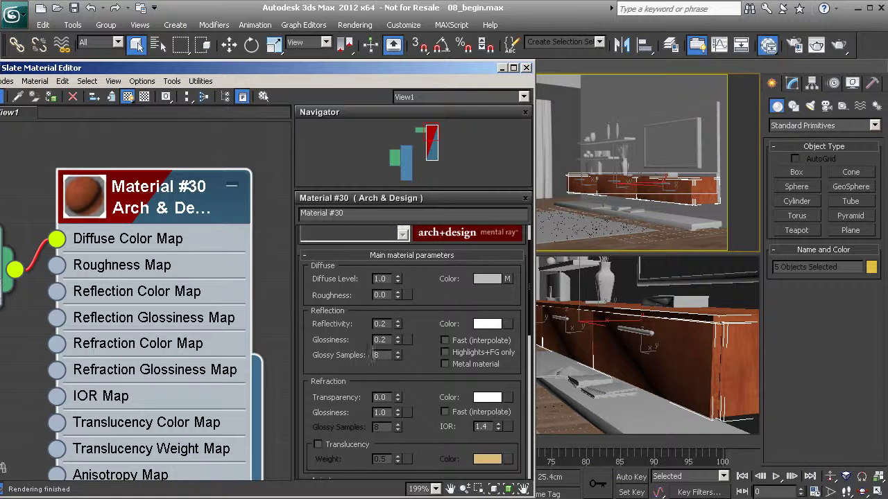
double_click(388, 356)
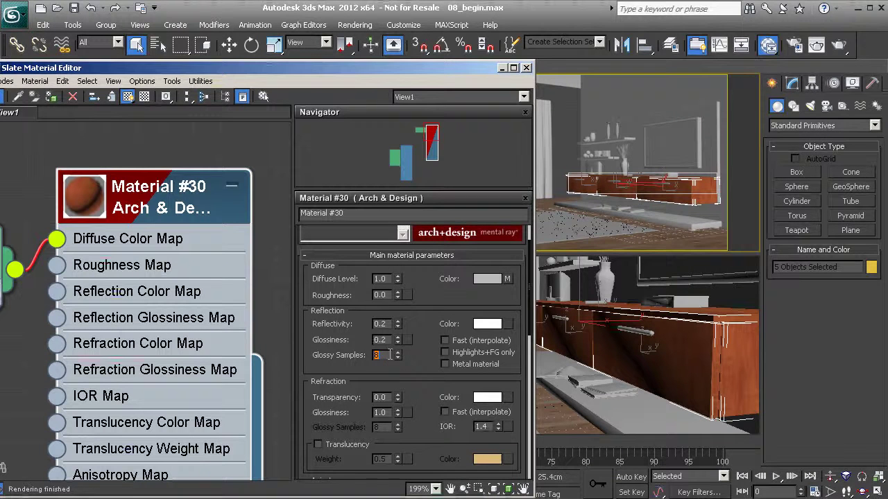
type("60")
key("Return")
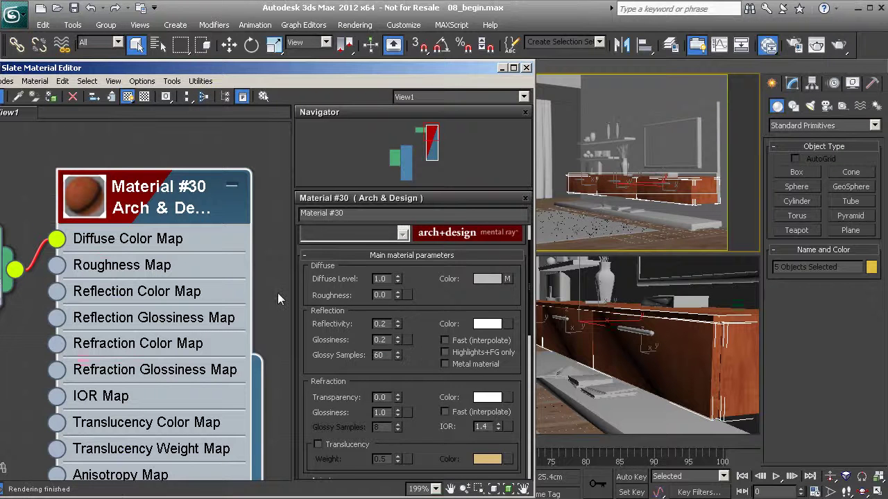
- Re-render the drawer region with the new glossy samples and bring the drawers into close view
key("shift+q")
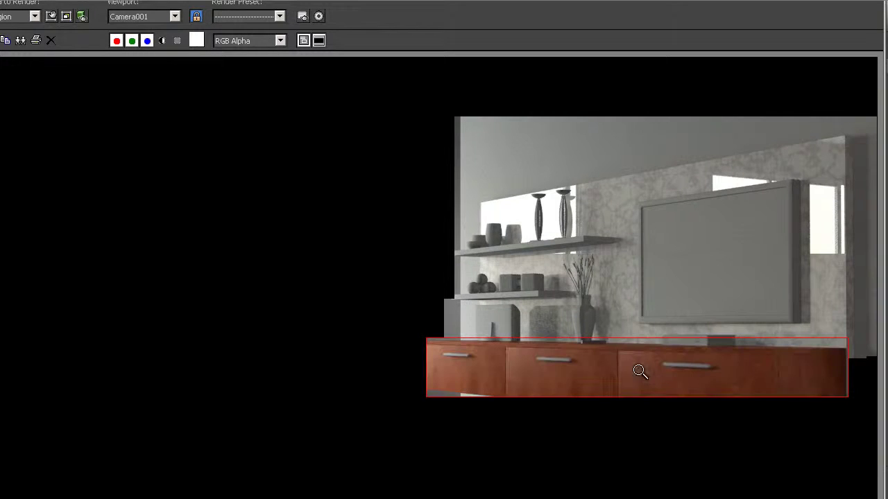
scroll(623, 399, "up", 1)
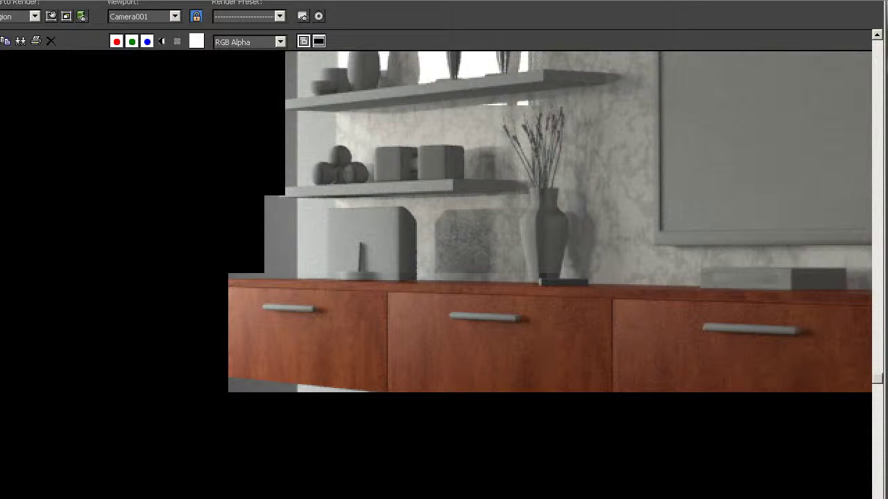
left_click_drag(679, 498, 673, 341)
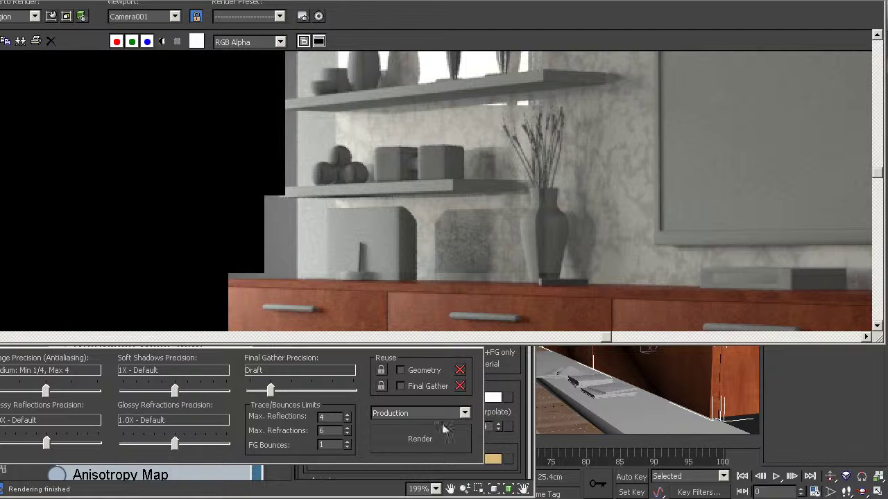
left_click(423, 437)
left_click_drag(0, 246, 44, 246)
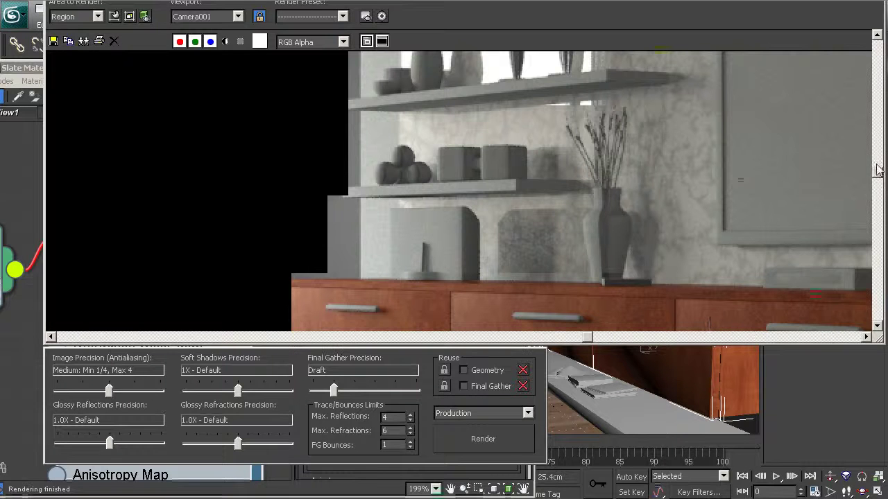
left_click_drag(880, 177, 877, 206)
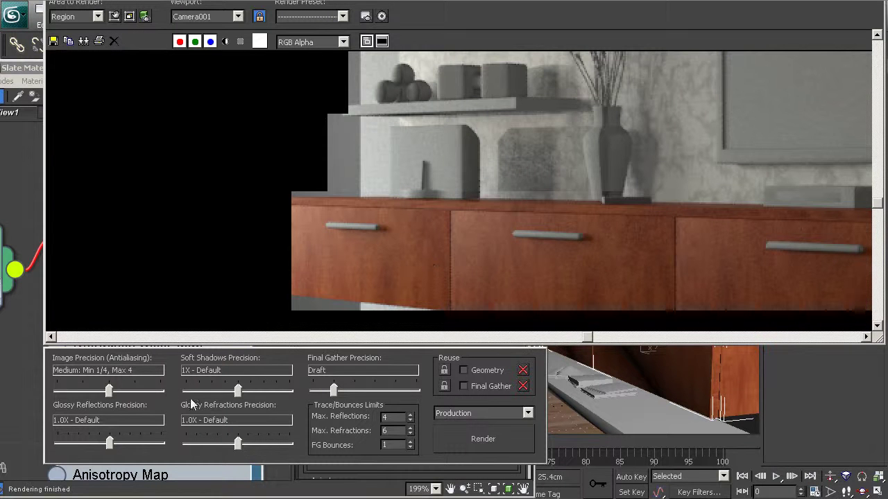
- Raise Image Precision to High: Min 1, Max 16 and render a narrow region across the seam between the first two drawers
left_click_drag(109, 390, 133, 392)
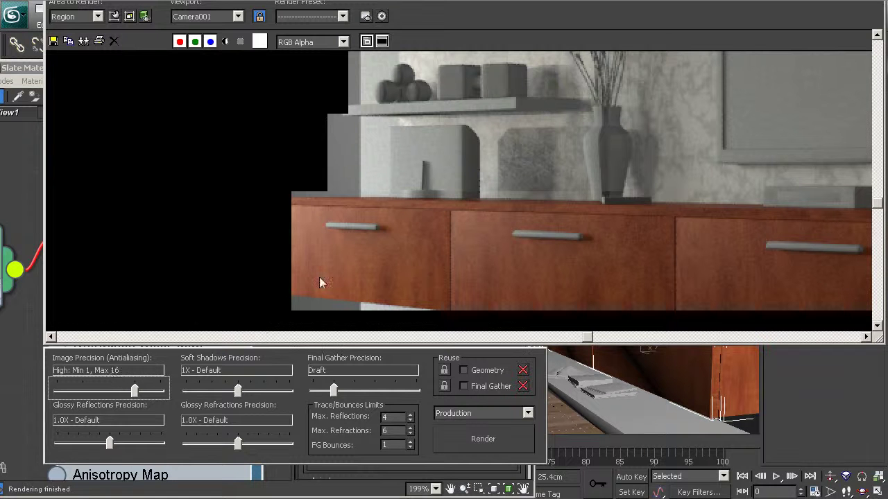
left_click(114, 16)
left_click_drag(422, 151, 495, 154)
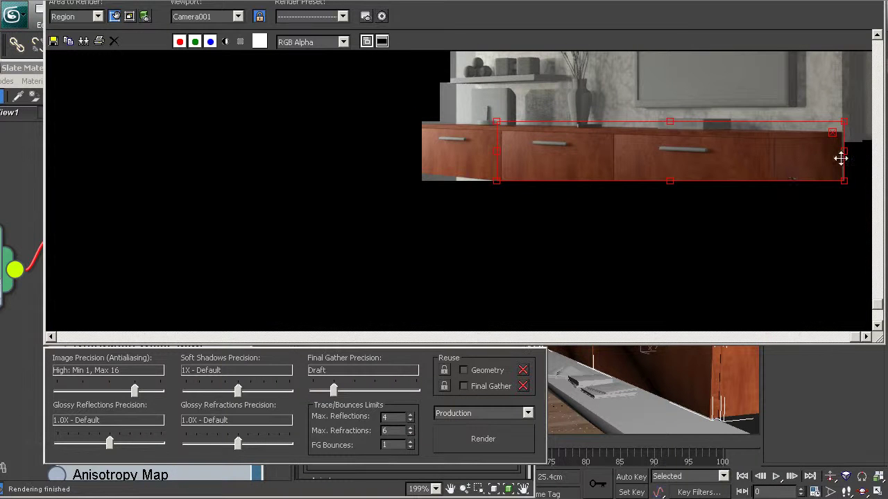
left_click_drag(842, 150, 513, 155)
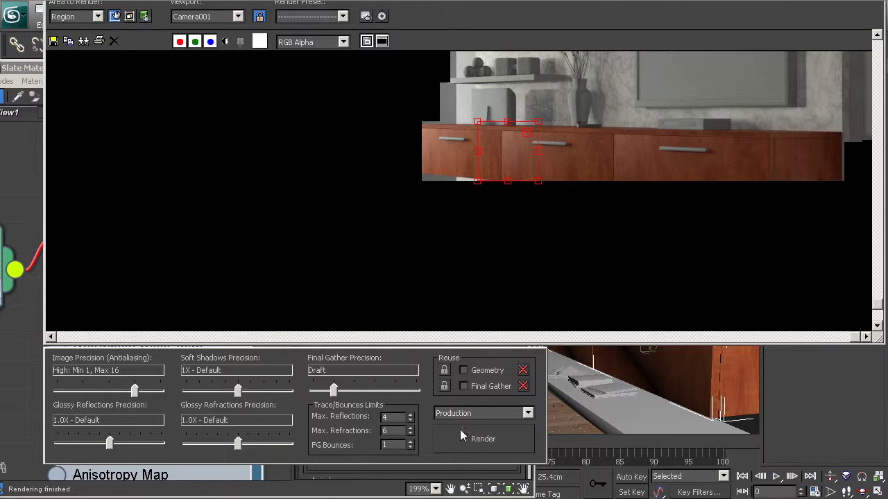
left_click(465, 437)
- Examine the rendered drawers' wood grain and edge quality up close with region editing turned off
left_click(114, 16)
scroll(465, 213, "up", 2)
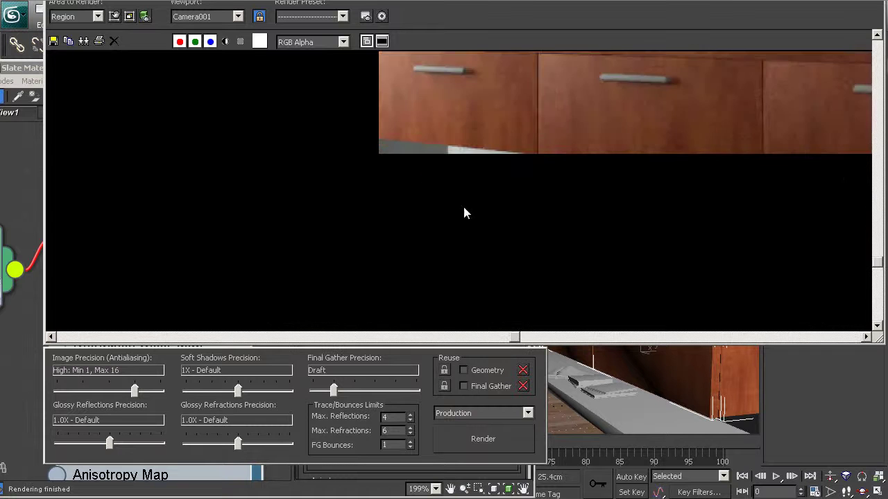
scroll(464, 213, "up", 2)
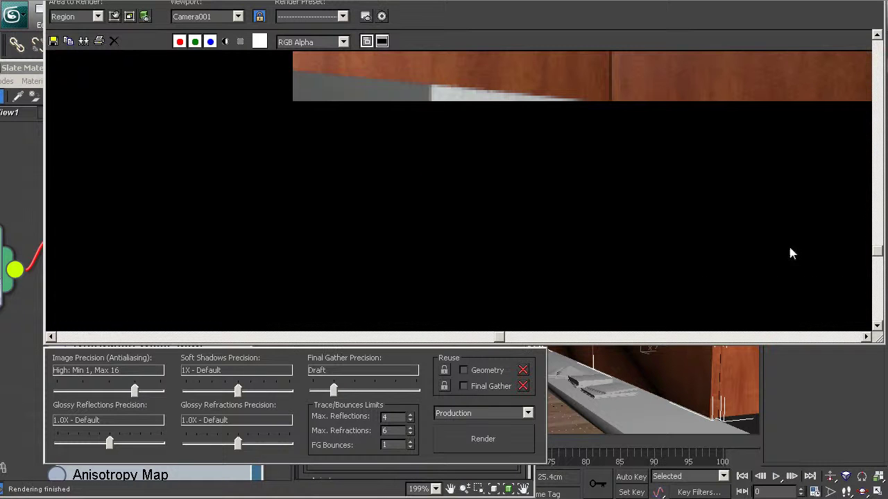
left_click_drag(877, 251, 873, 223)
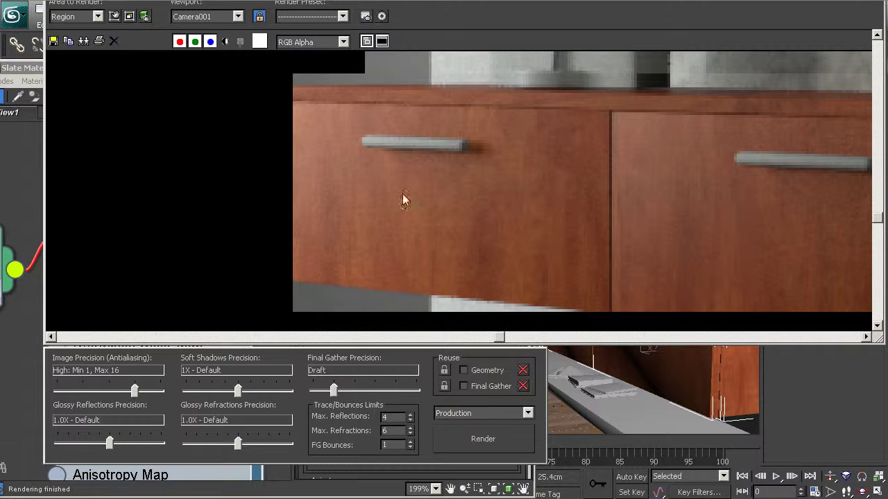
scroll(567, 208, "down", 2)
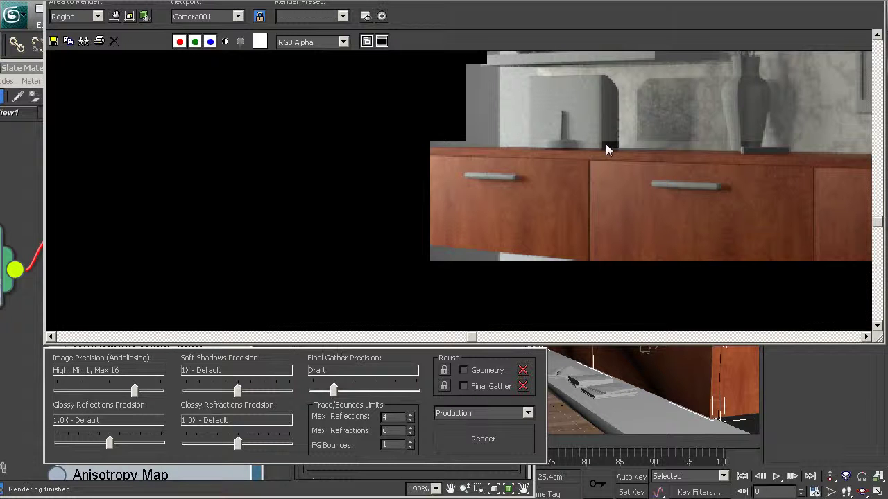
left_click_drag(634, 0, 612, 23)
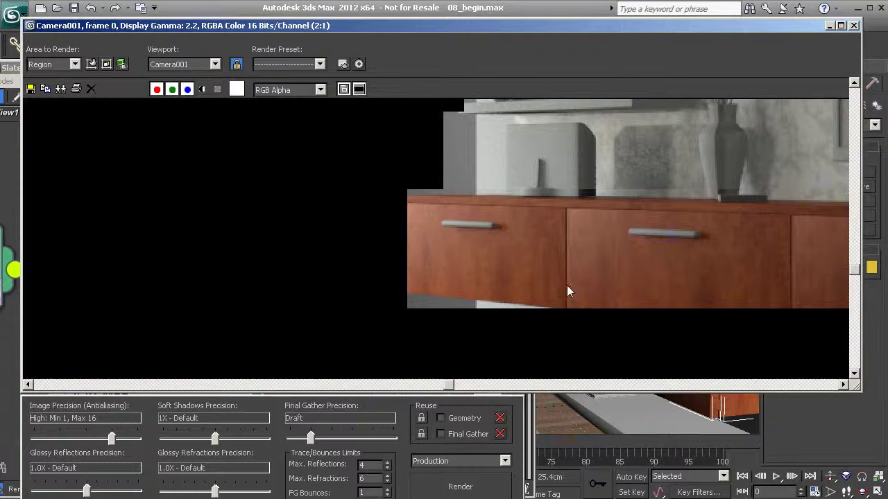
scroll(563, 274, "down", 1)
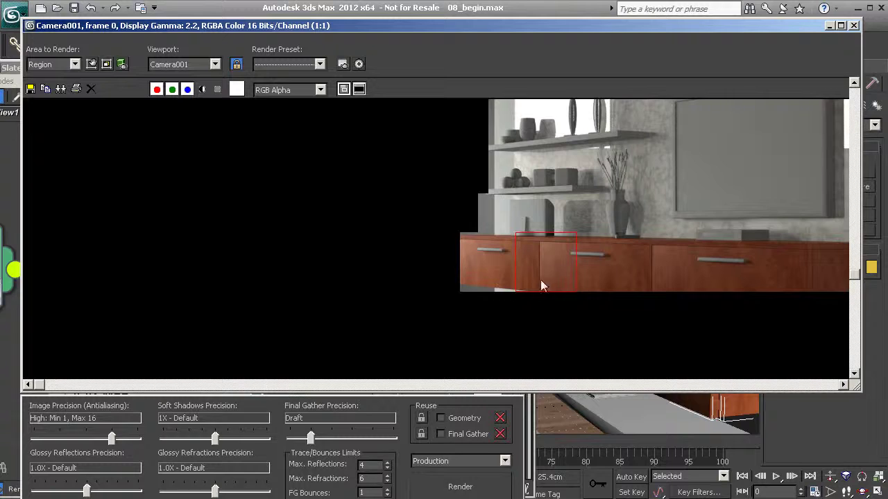
- Close the rendered frame window and the Slate Material Editor, framing the drawers in the perspective view
left_click(853, 25)
middle_click_drag(610, 350, 620, 377, "alt")
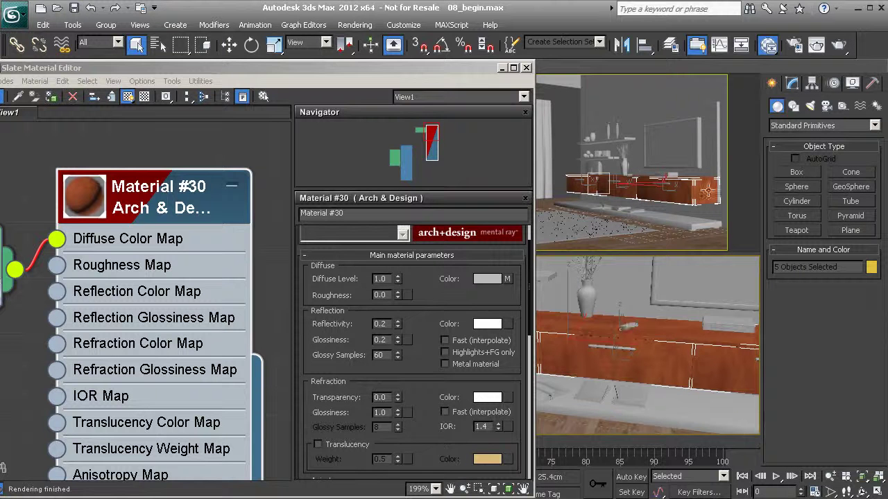
left_click(820, 49)
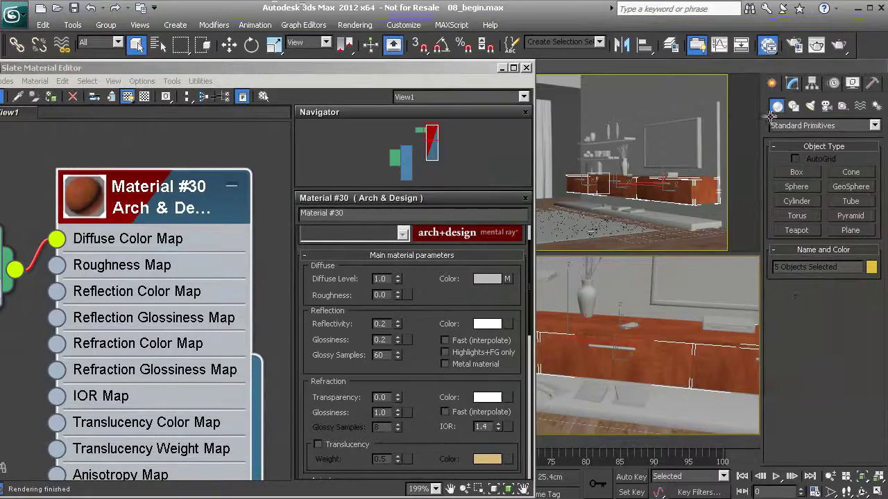
left_click(524, 42)
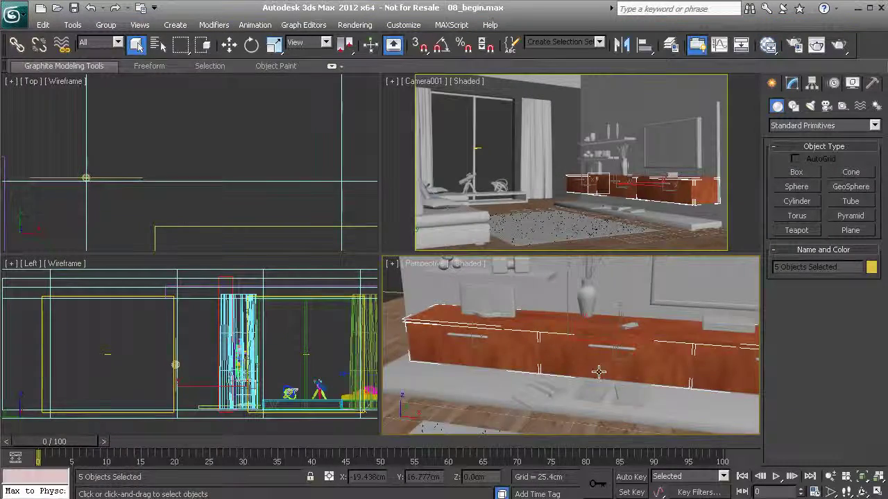